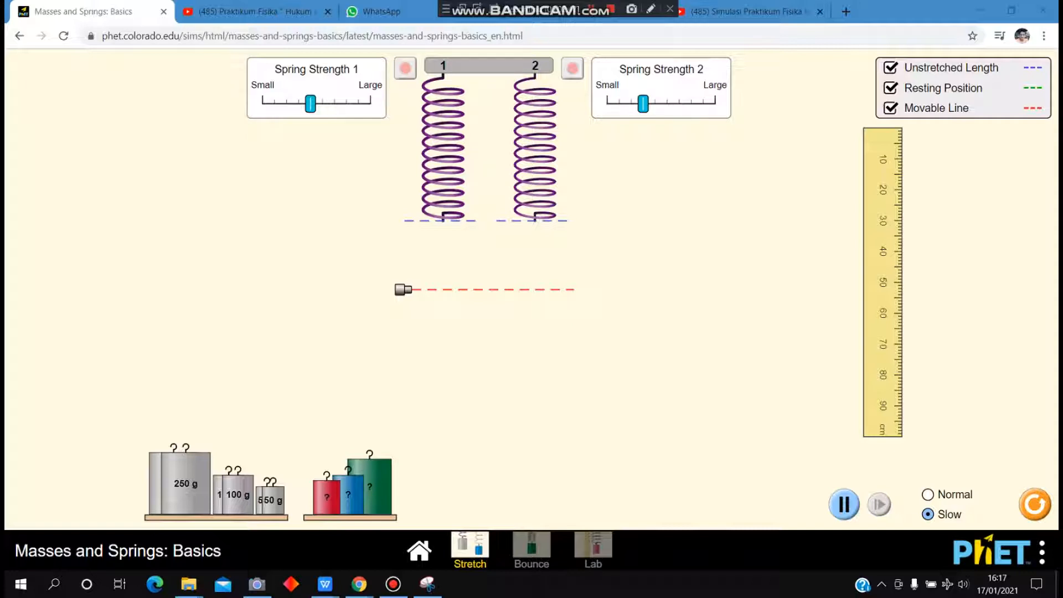
drag(269, 499, 308, 403)
drag(238, 494, 267, 351)
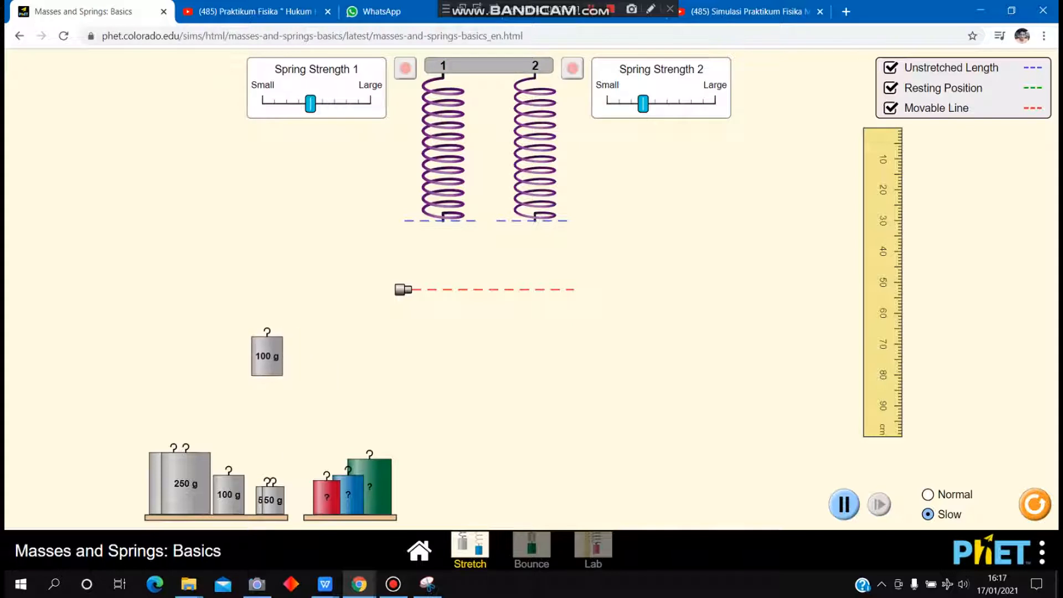
drag(186, 483, 201, 367)
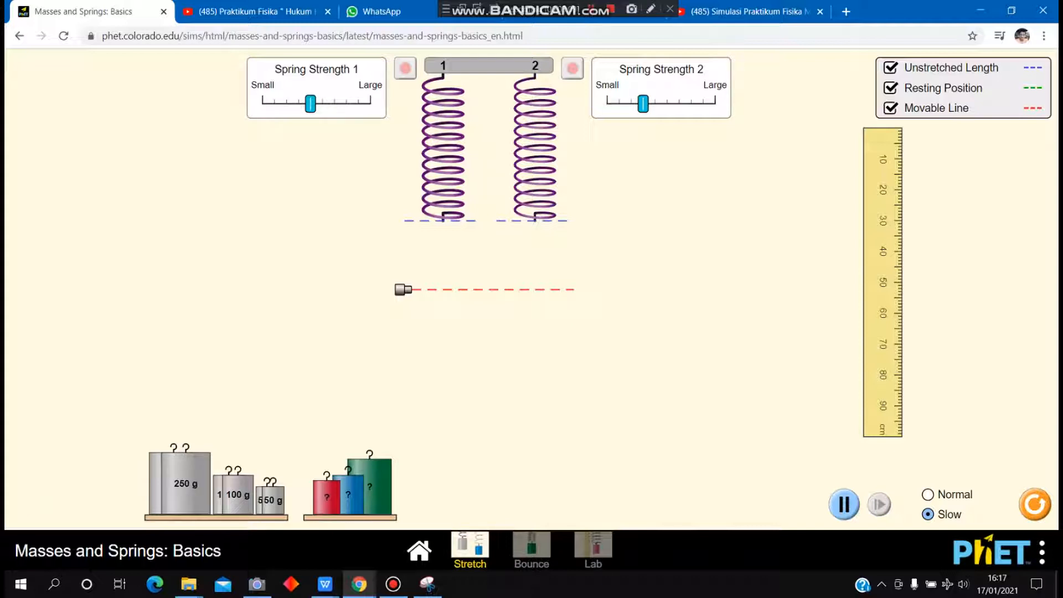
Place the ruler vertically beside spring 1, with its zero end level with the top of the spring
drag(883, 282, 123, 234)
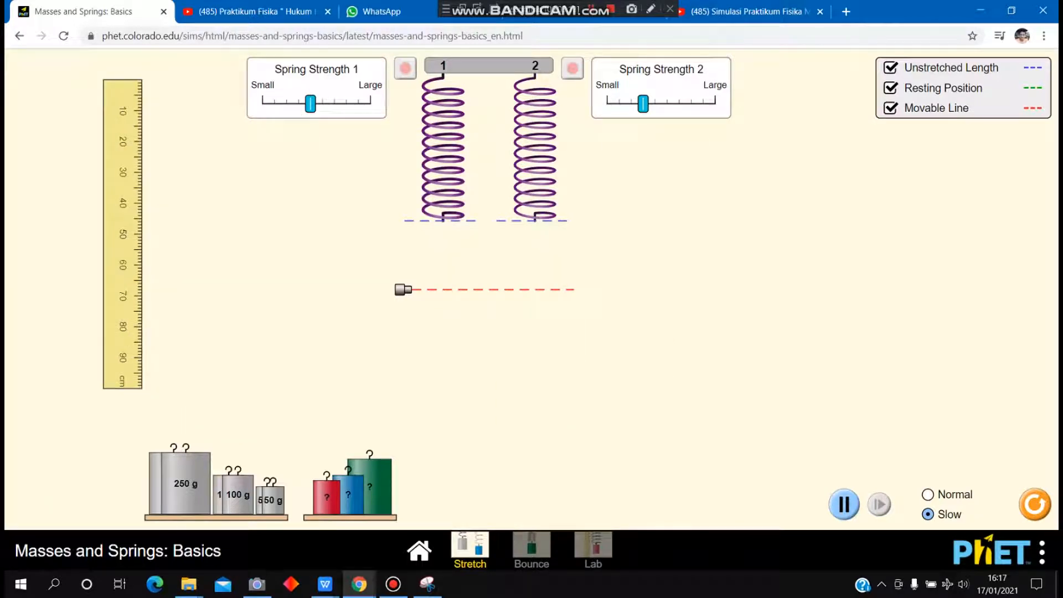
mouse_move(311, 104)
mouse_down()
mouse_move(323, 103)
mouse_move(311, 104)
mouse_up()
drag(122, 233, 394, 235)
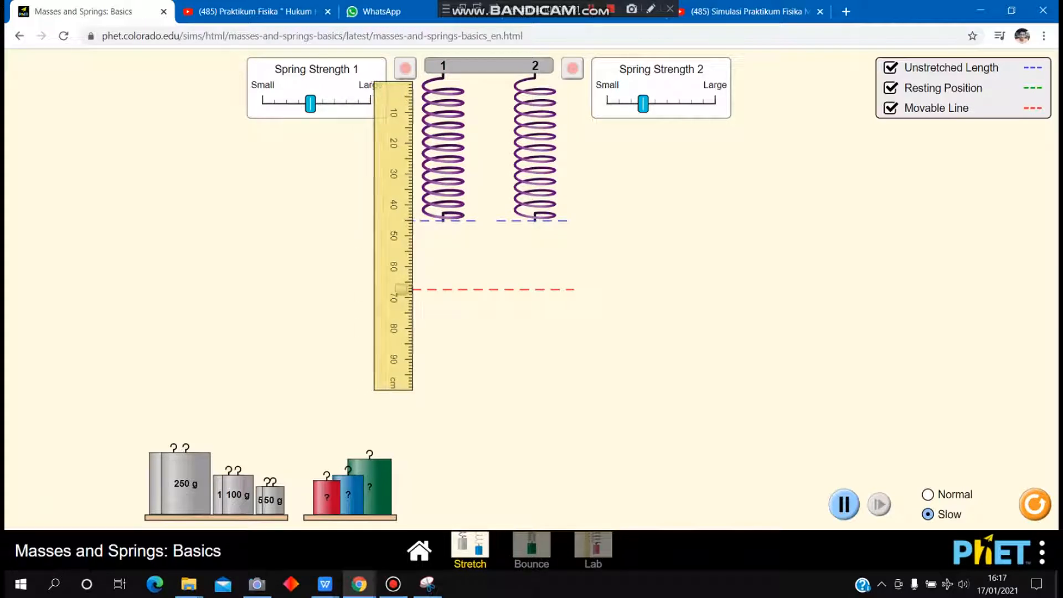
drag(394, 236, 400, 236)
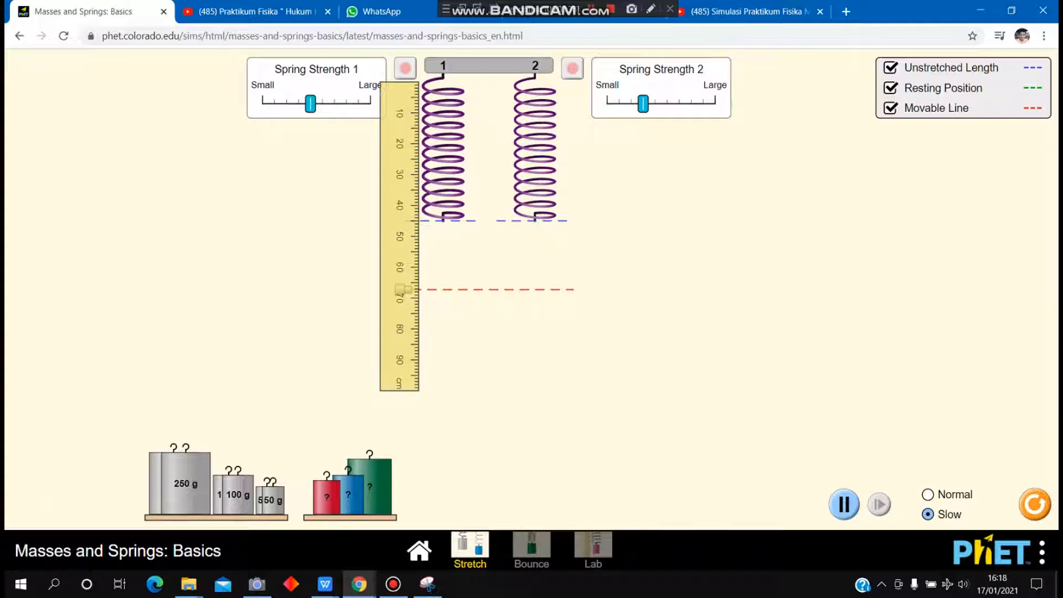
Hang a 50 g mass on spring 1 and align the movable line with its resting position against the ruler
drag(269, 495, 445, 277)
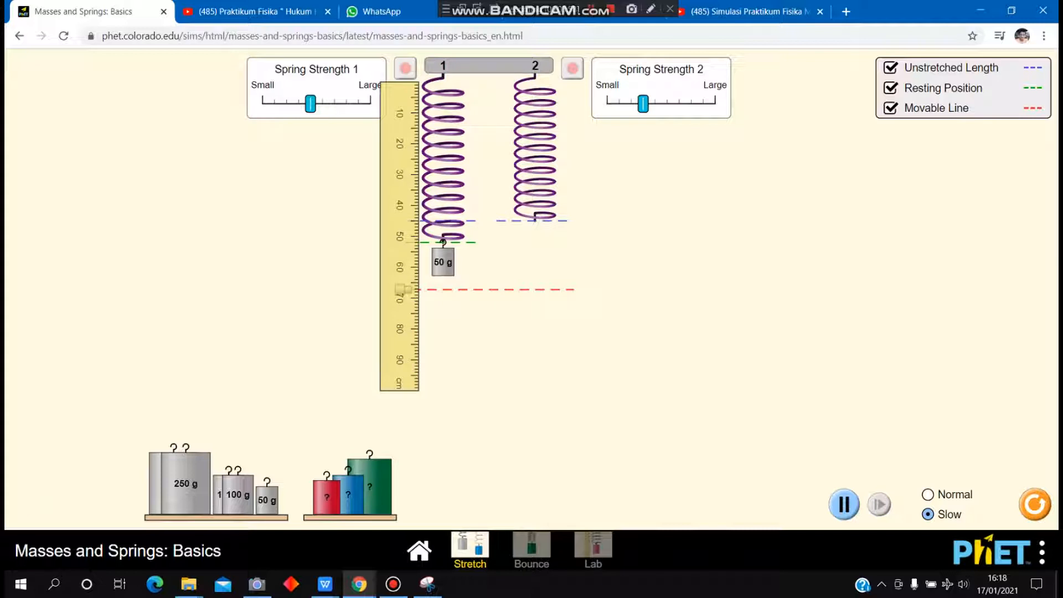
drag(403, 289, 402, 254)
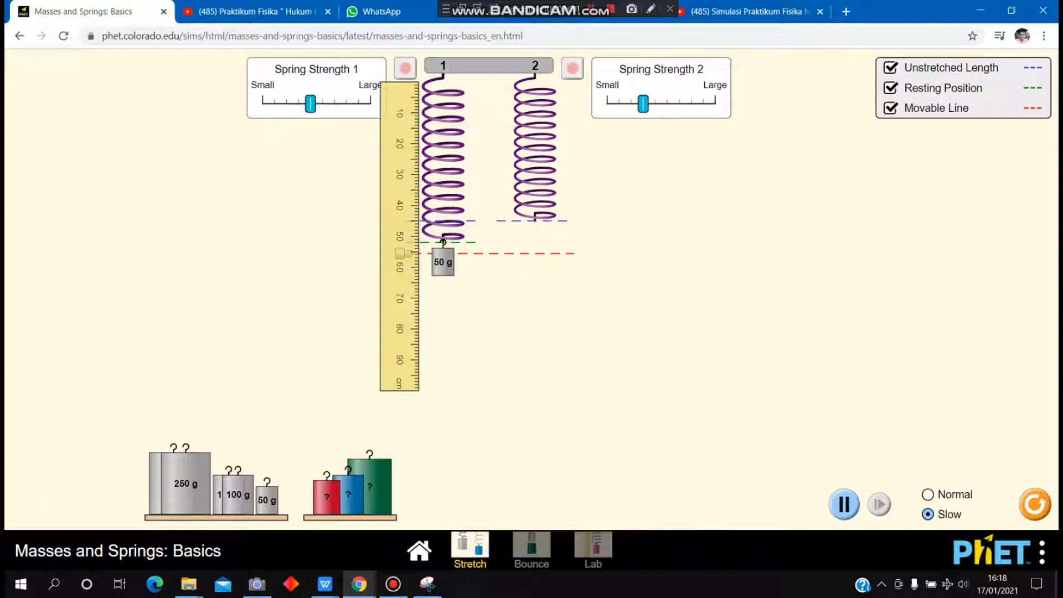
drag(403, 254, 402, 243)
Replace the 50 g mass on spring 1 with a 100 g mass, and align the movable line with its resting position
mouse_move(443, 262)
mouse_down()
mouse_move(322, 400)
mouse_move(269, 495)
mouse_move(297, 341)
mouse_move(284, 334)
mouse_move(439, 291)
mouse_move(440, 279)
mouse_up()
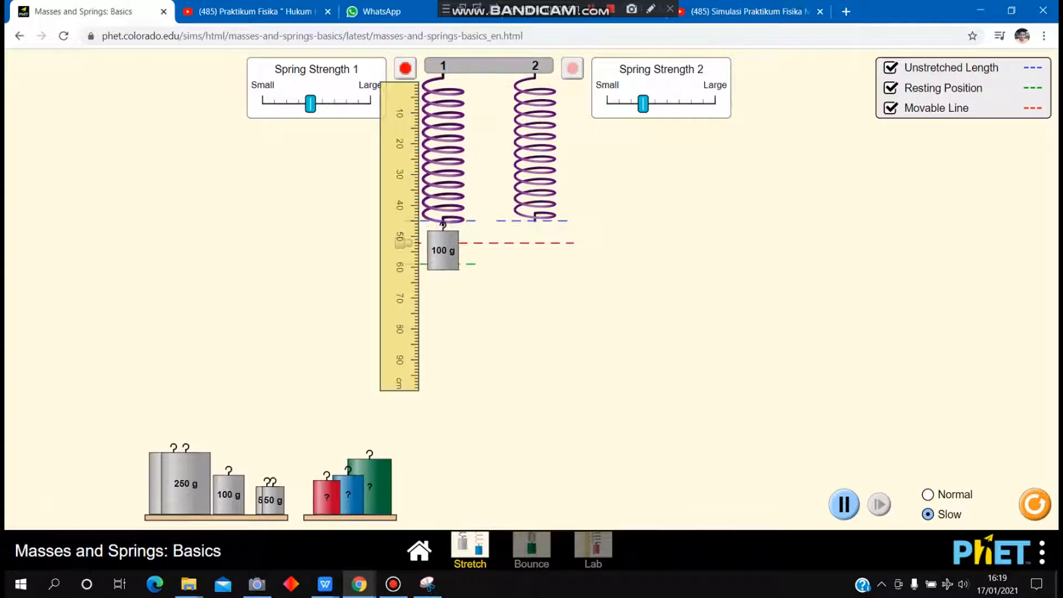
drag(403, 243, 403, 368)
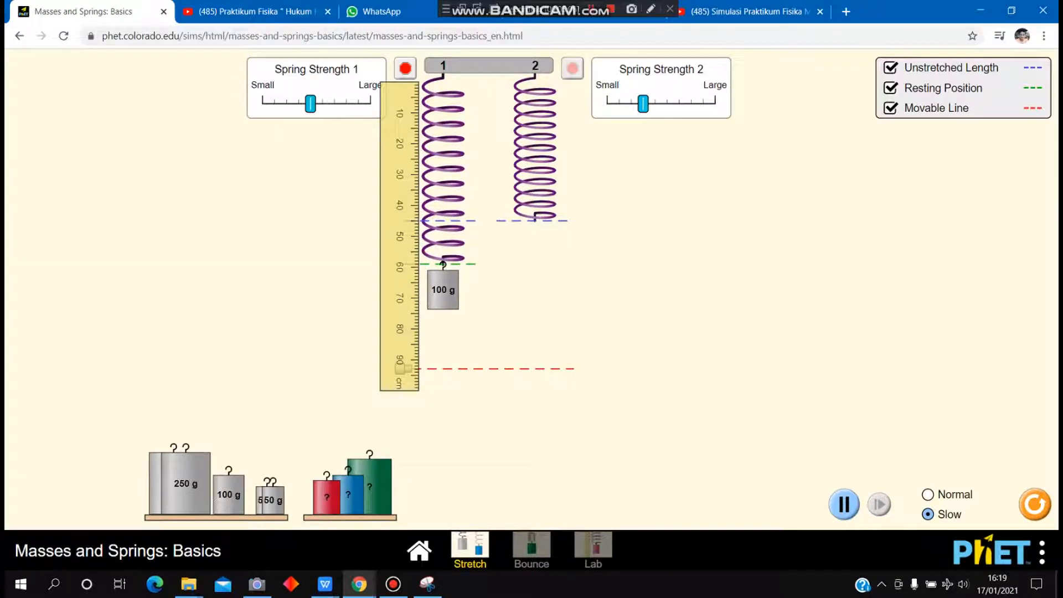
drag(400, 368, 400, 264)
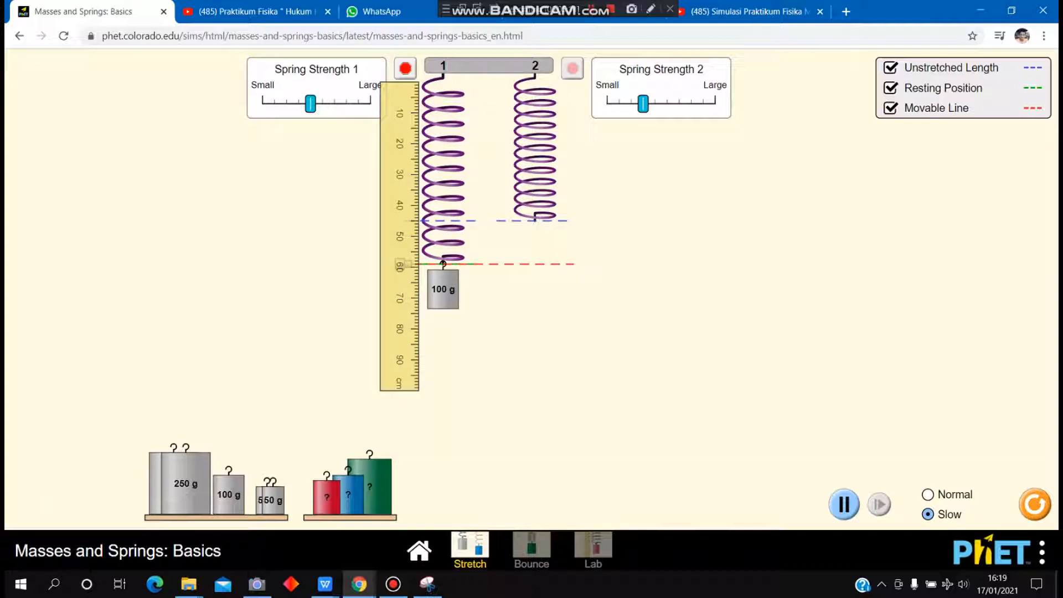
click(406, 68)
Align the movable line with the resting position of a 250 g mass hung on spring 1, and take the mass off
mouse_move(443, 289)
mouse_down()
mouse_move(280, 428)
mouse_move(232, 493)
mouse_move(208, 445)
mouse_move(309, 384)
mouse_move(427, 344)
mouse_move(443, 288)
mouse_up()
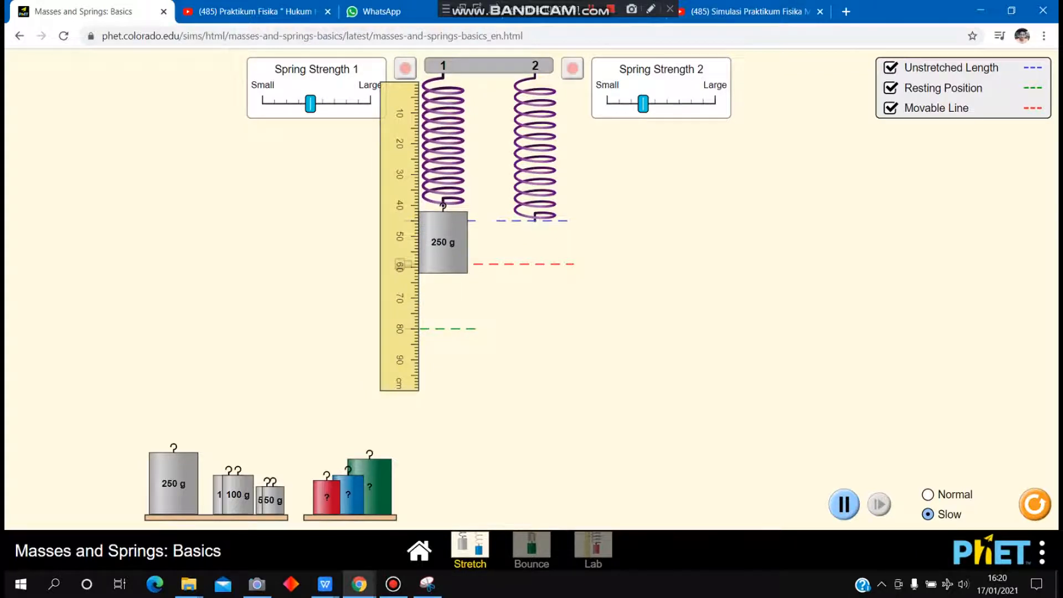
drag(400, 264, 399, 382)
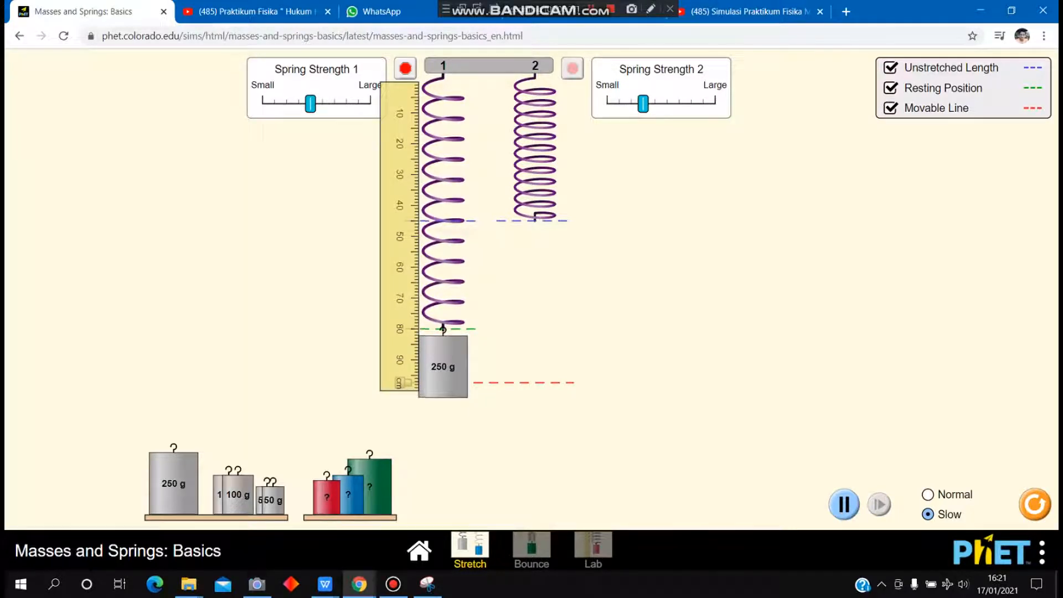
drag(408, 382, 403, 328)
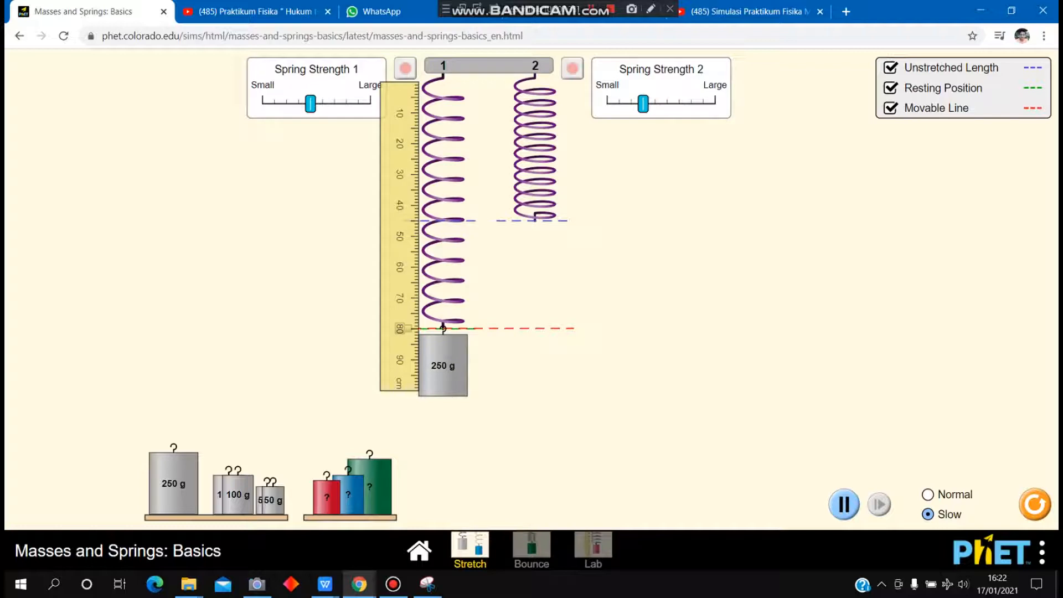
drag(443, 366, 260, 465)
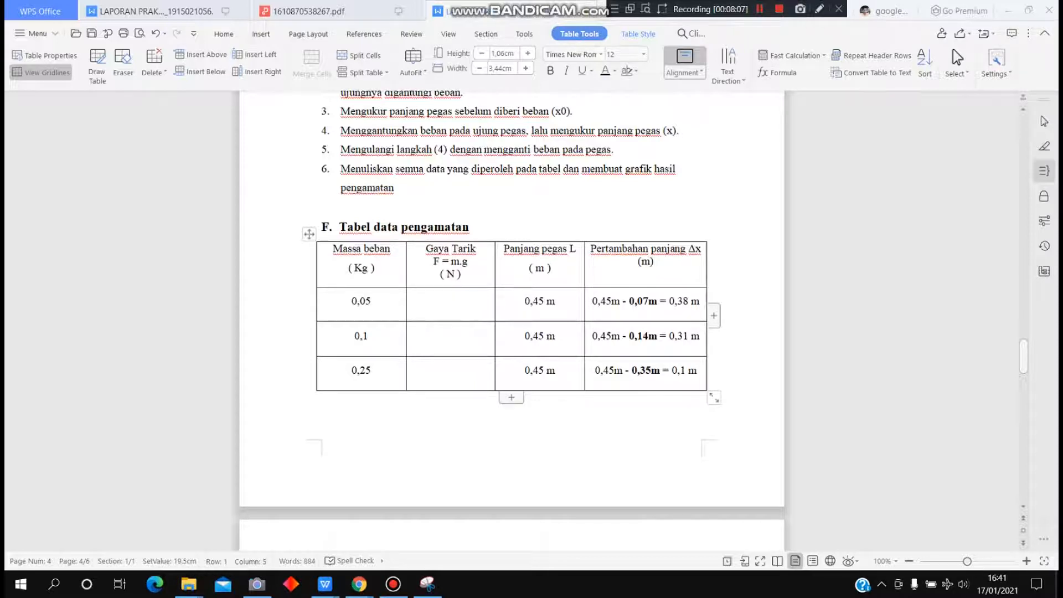
Switch to the lab report in WPS Office and examine the length-increase calculations for the 0,05 kg and 0,1 kg loads in the observation table
drag(590, 248, 659, 263)
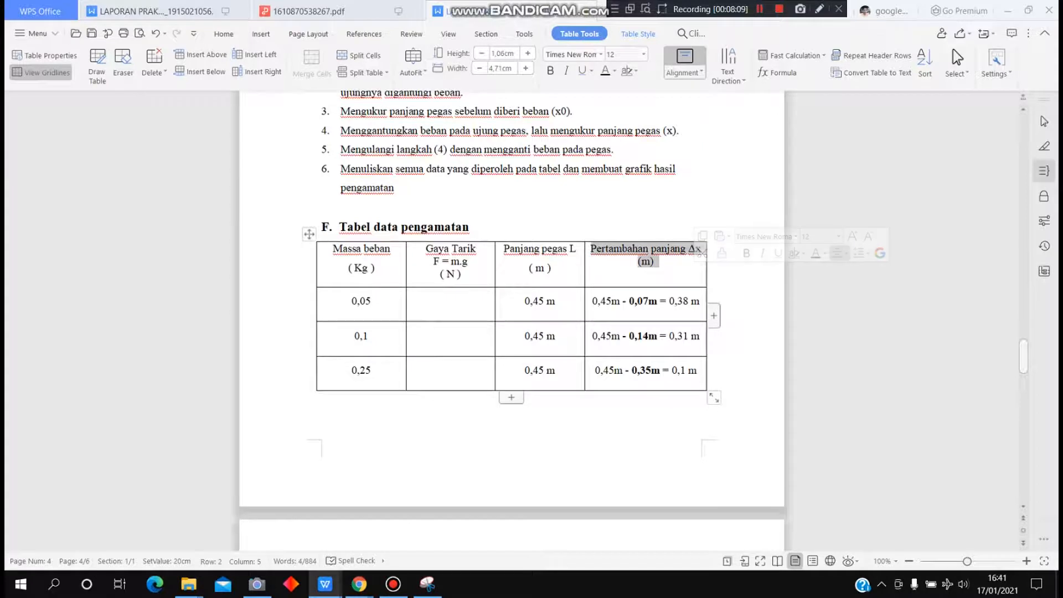
click(643, 302)
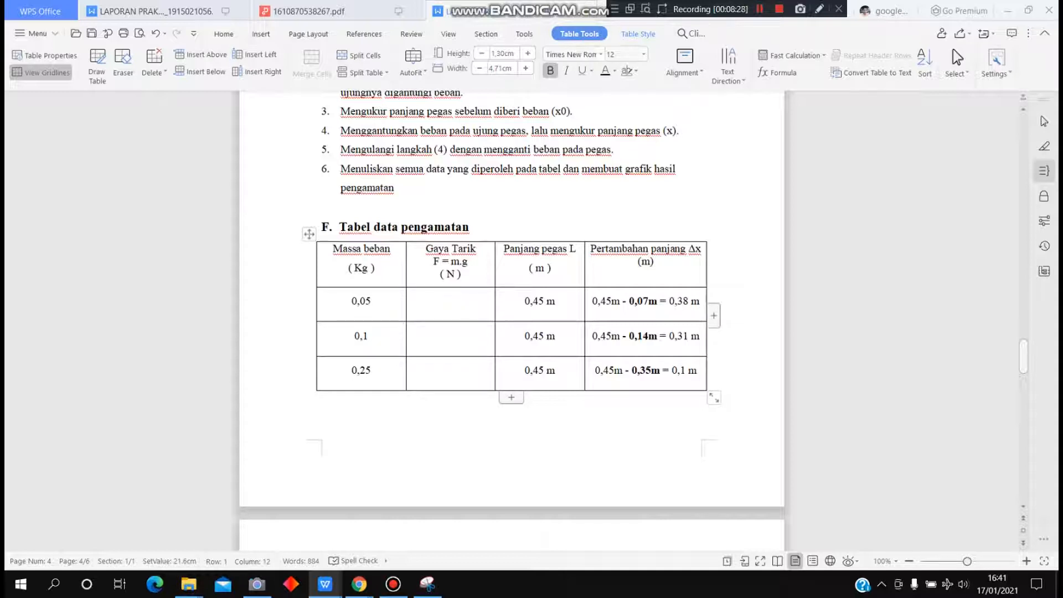
drag(343, 303, 637, 305)
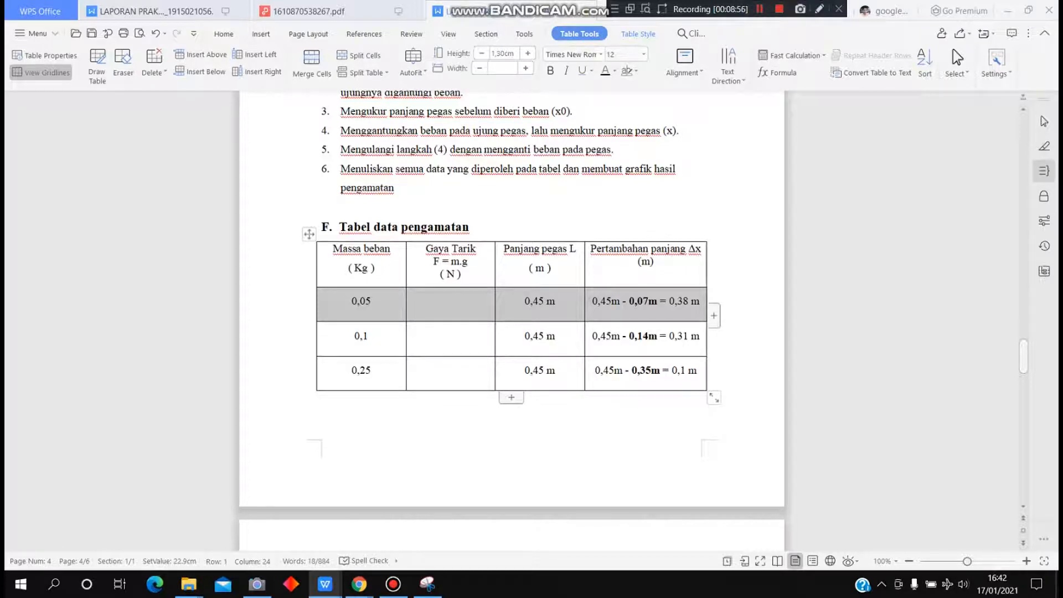
click(683, 303)
drag(668, 303, 700, 303)
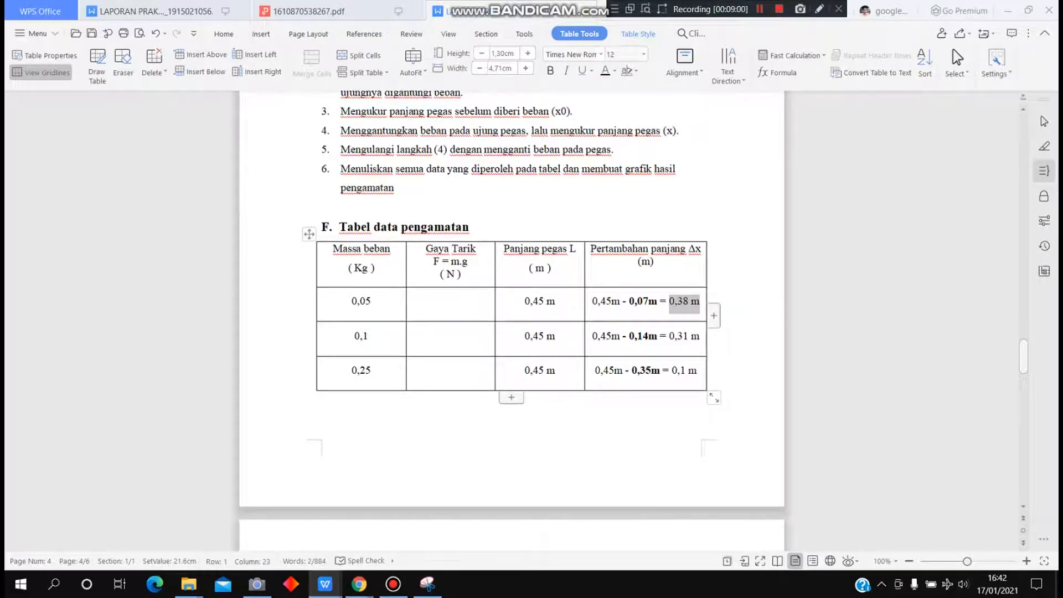
drag(361, 336, 645, 338)
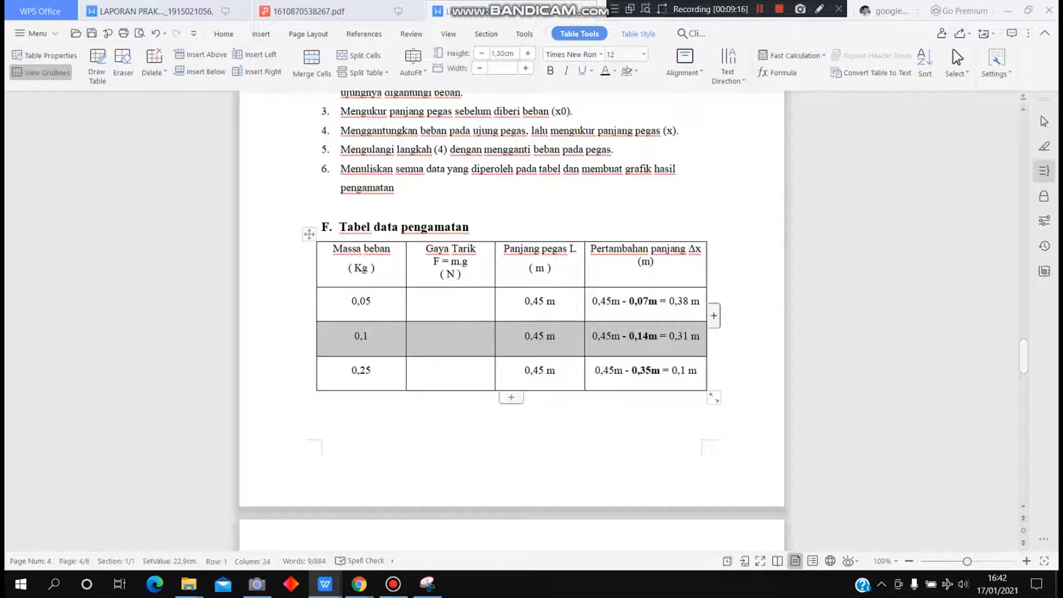
click(643, 336)
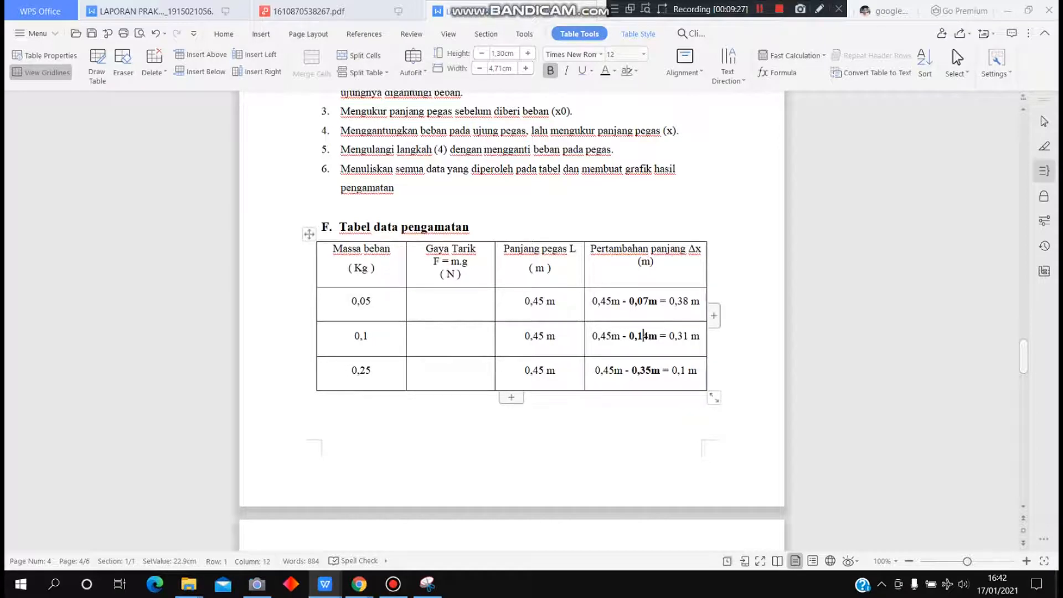
drag(630, 338, 659, 337)
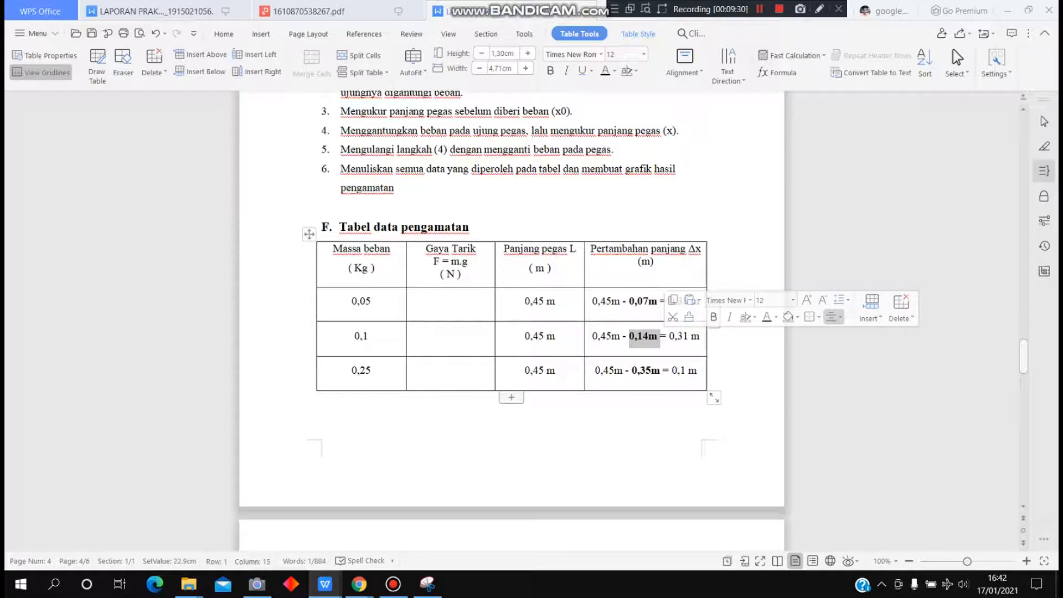
click(612, 336)
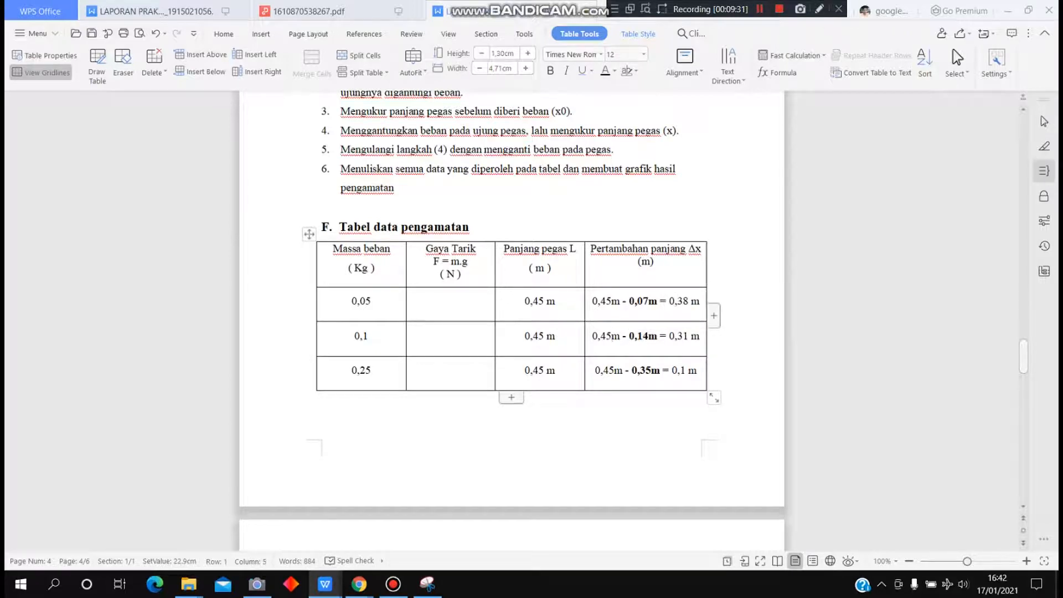
drag(670, 337, 701, 337)
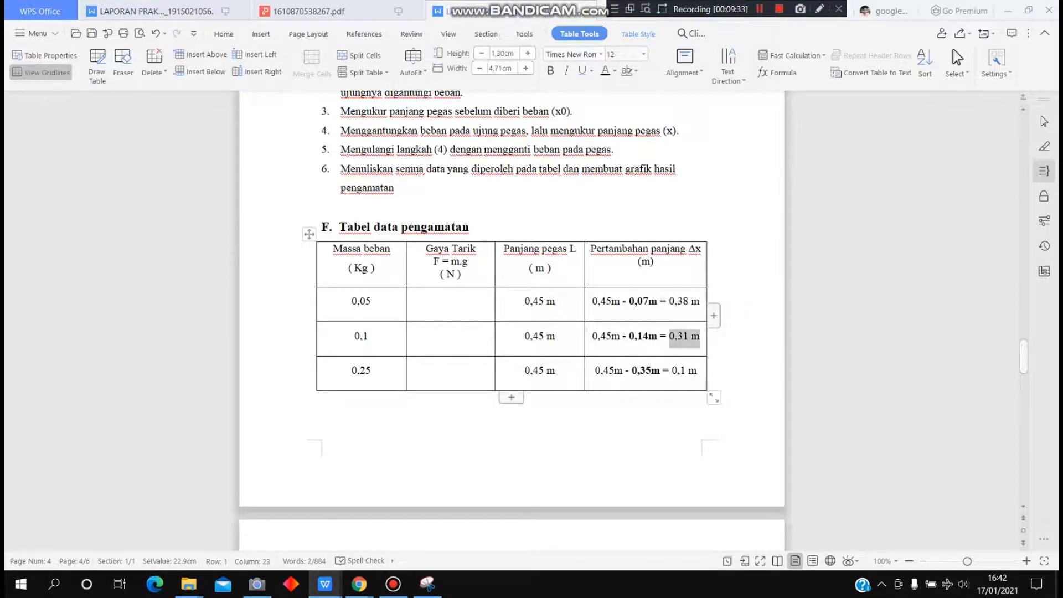
Examine the 0,25 kg row of the observation table, focusing on the load's mass and its length-increase calculation
drag(351, 371, 698, 371)
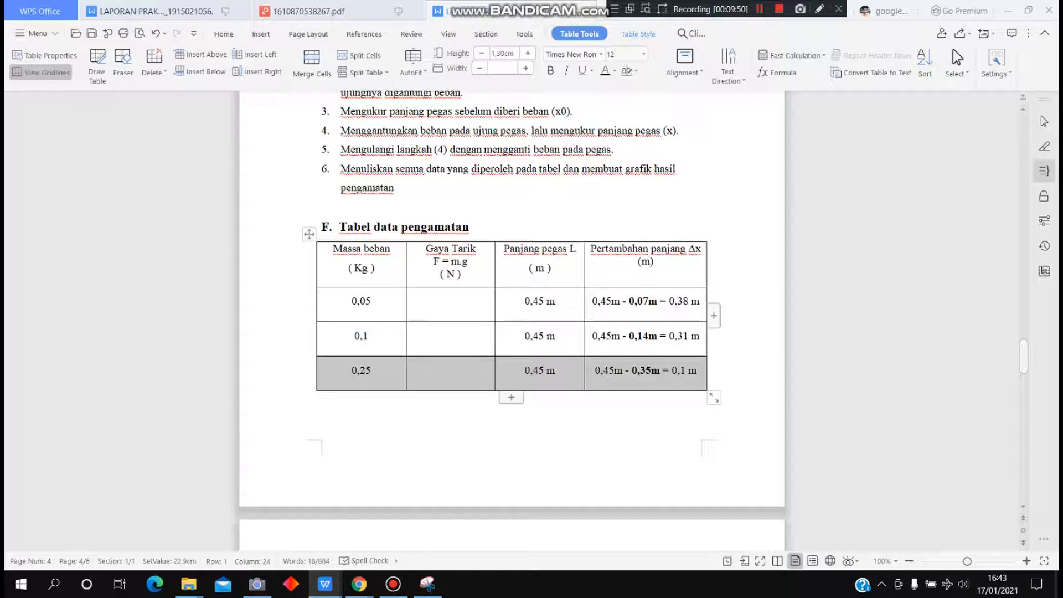
click(647, 370)
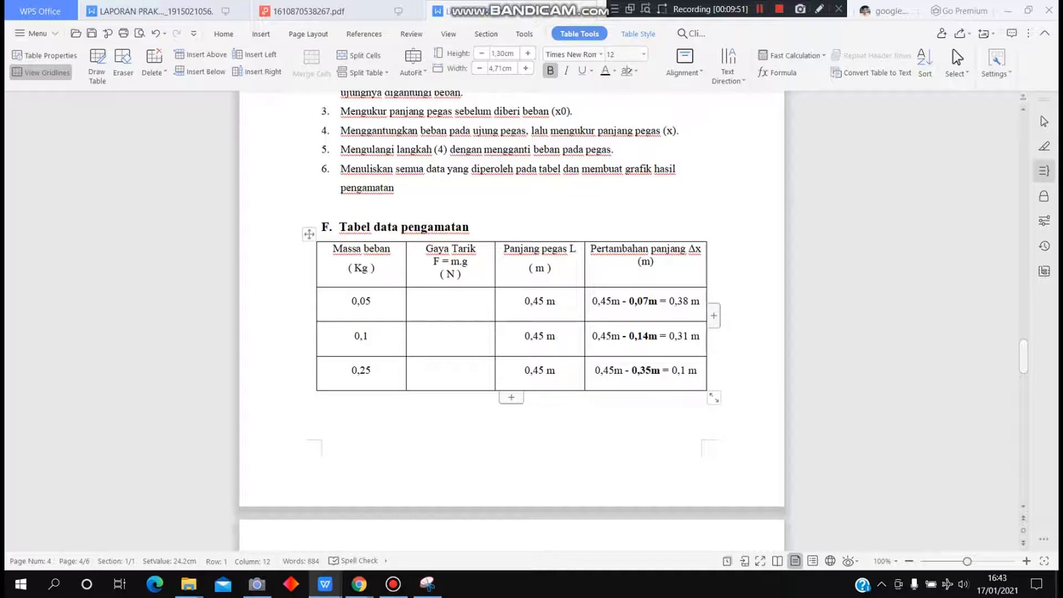
double_click(646, 370)
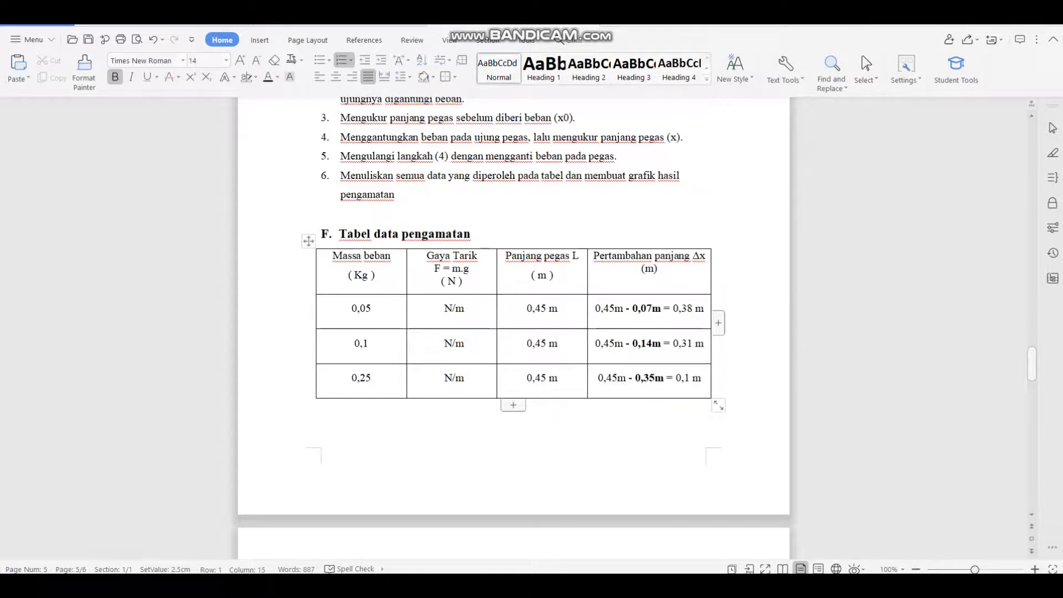
drag(351, 378, 372, 378)
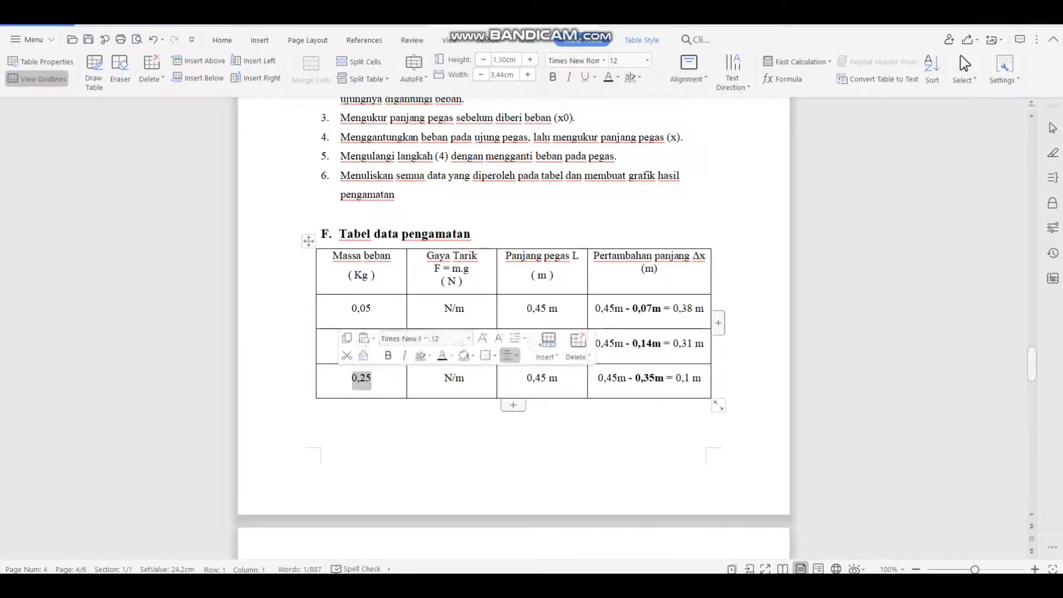
drag(348, 276, 374, 275)
click(655, 378)
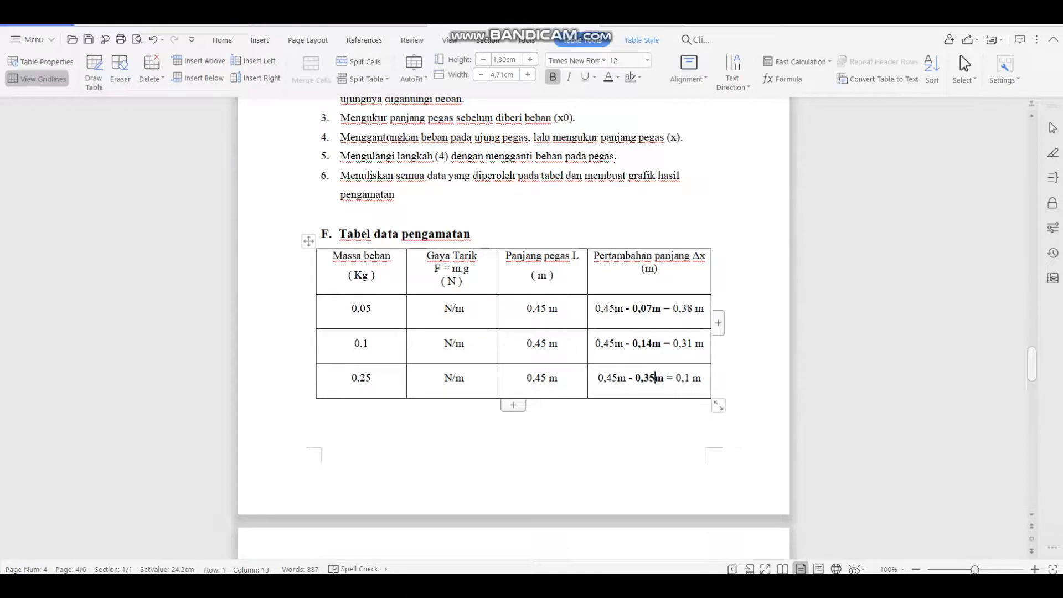
drag(598, 378, 640, 378)
click(656, 378)
click(655, 379)
drag(635, 379, 666, 379)
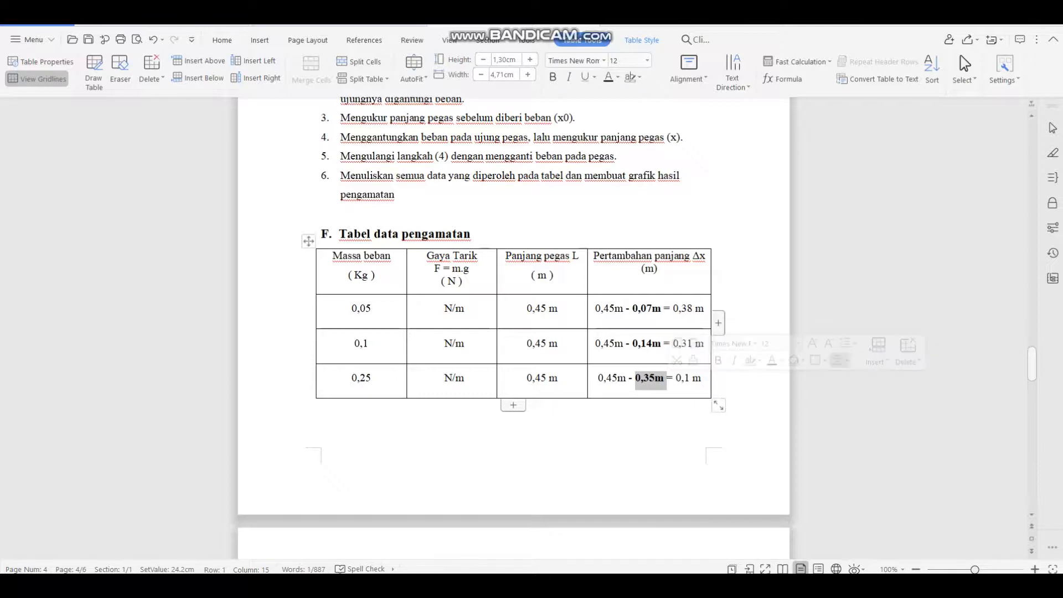
drag(598, 378, 702, 379)
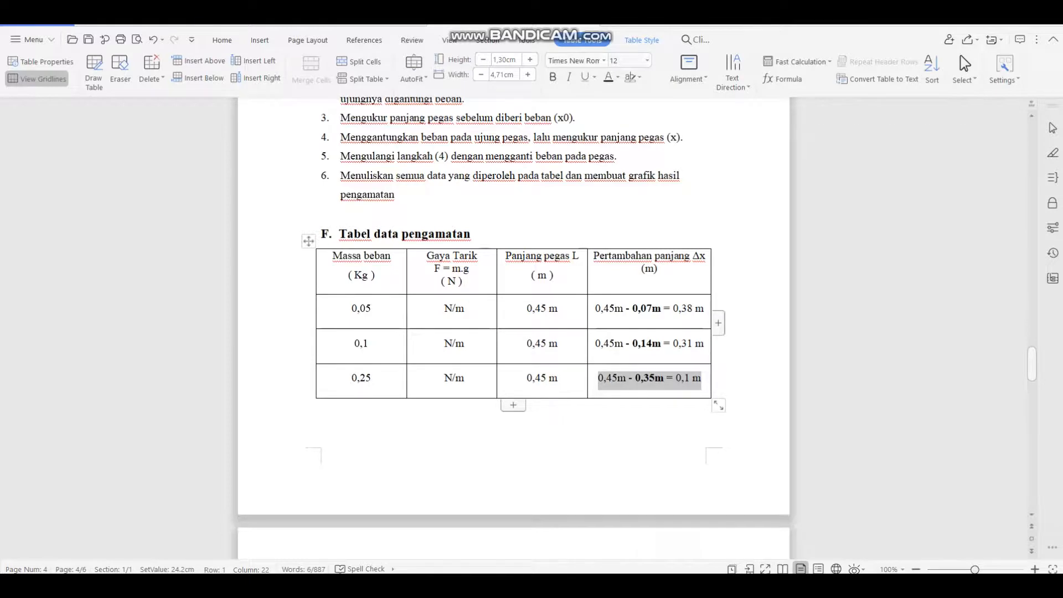
Compare the Tabel data pengamatan with the load calculations under Analisis Data on the following page
scroll(514, 310, down, 5)
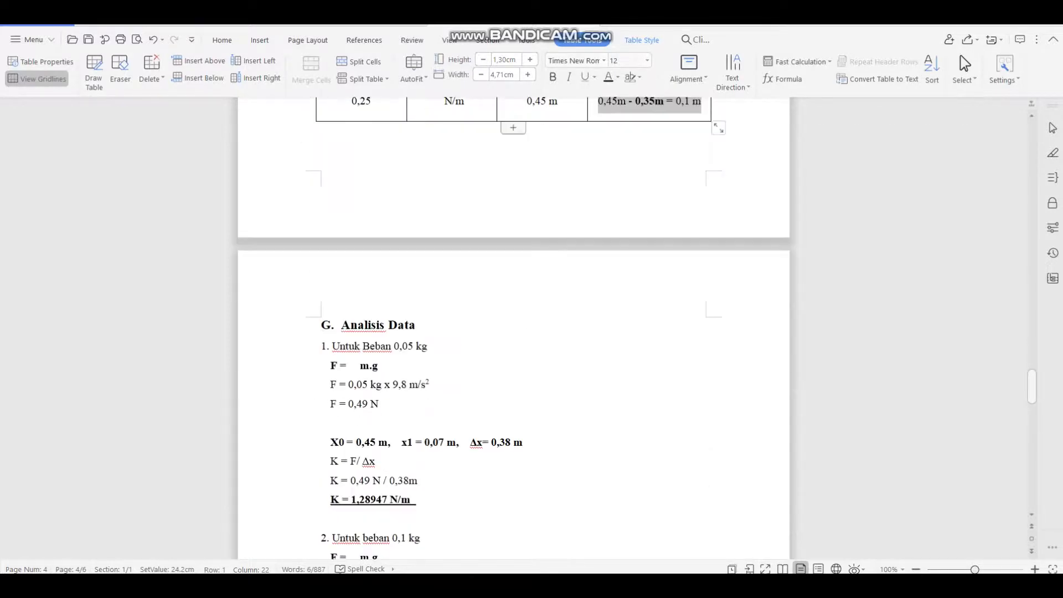
scroll(514, 332, up, 9)
scroll(513, 332, down, 7)
scroll(514, 332, down, 2)
scroll(514, 333, up, 6)
scroll(514, 333, down, 2)
scroll(513, 332, down, 5)
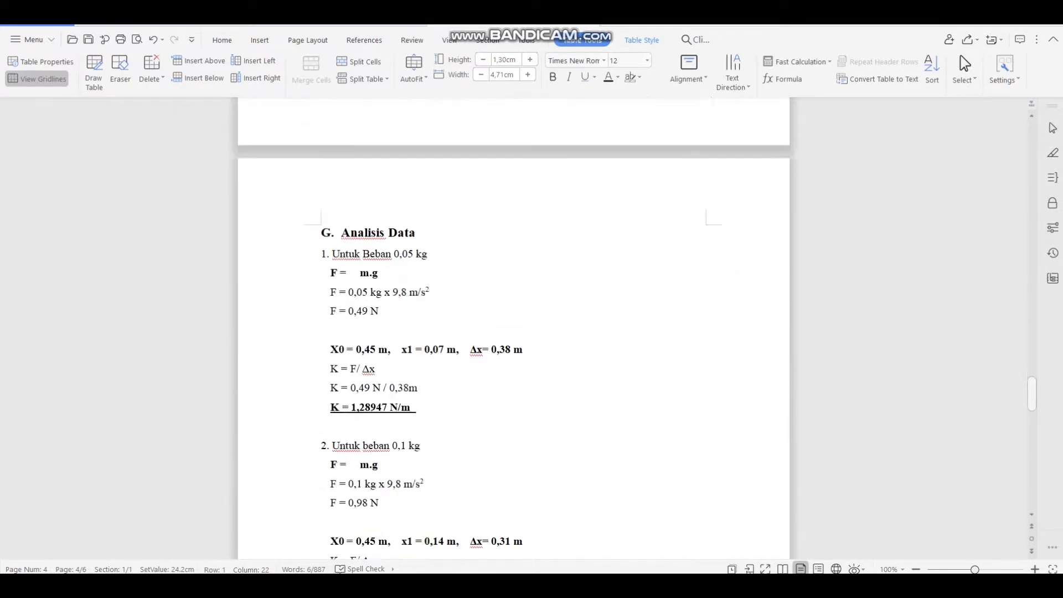
scroll(514, 332, down, 2)
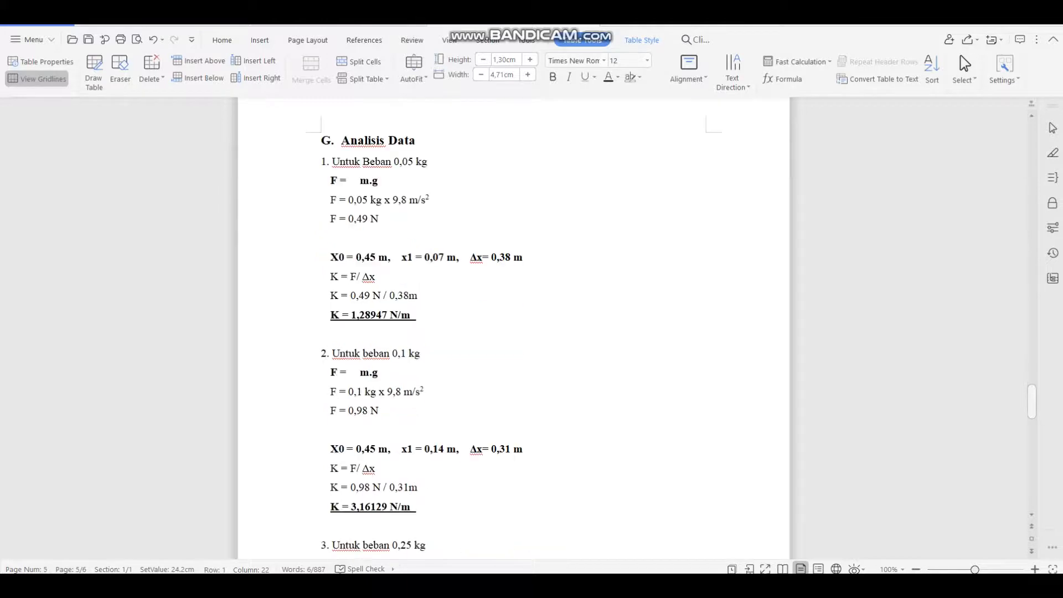
Examine the load mass and the force formula F = m.g in the first item of Analisis Data
drag(322, 163, 428, 163)
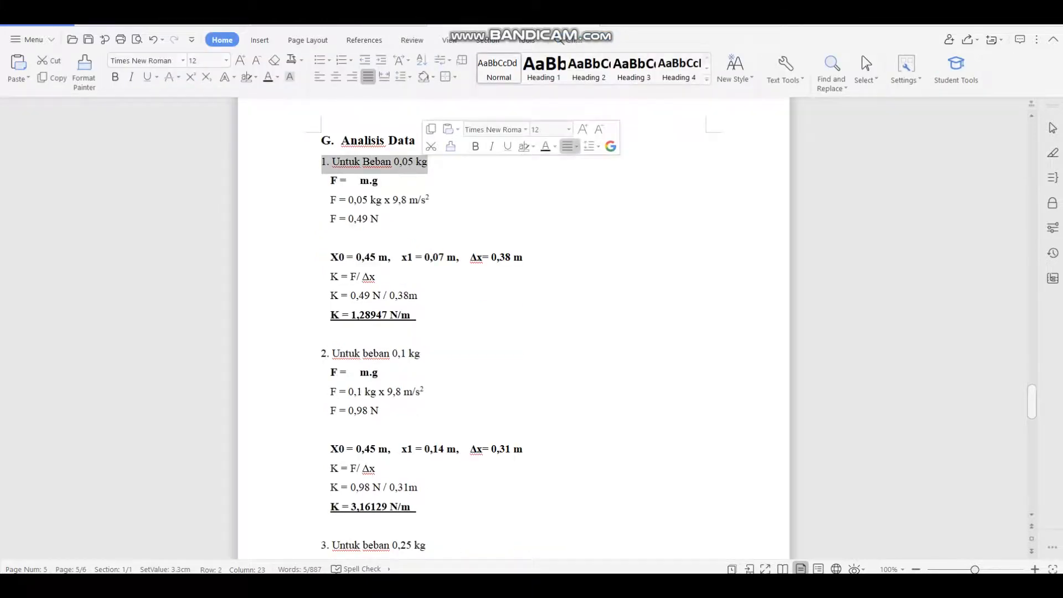
click(403, 162)
drag(392, 162, 428, 162)
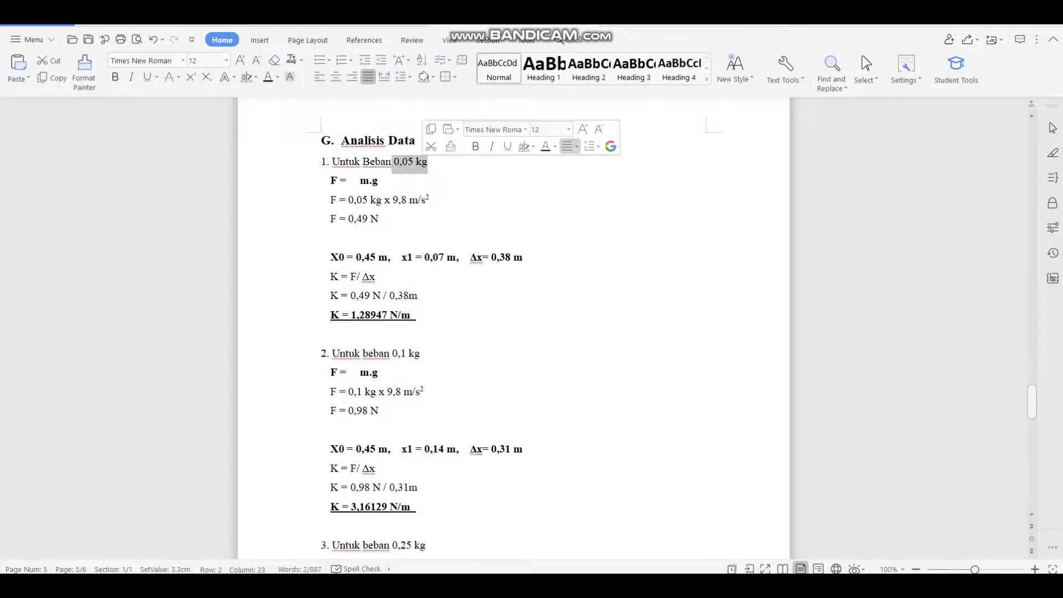
drag(331, 182, 387, 183)
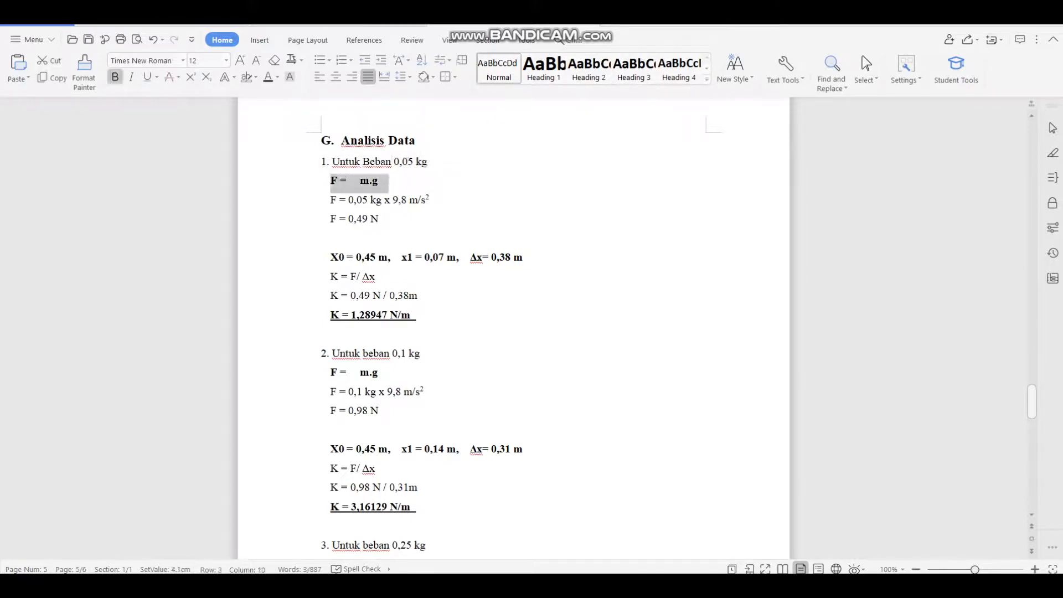
Examine the force calculation for the 0,05 kg load, going through its mass, gravitational acceleration and resulting force
scroll(514, 327, up, 8)
scroll(514, 327, down, 6)
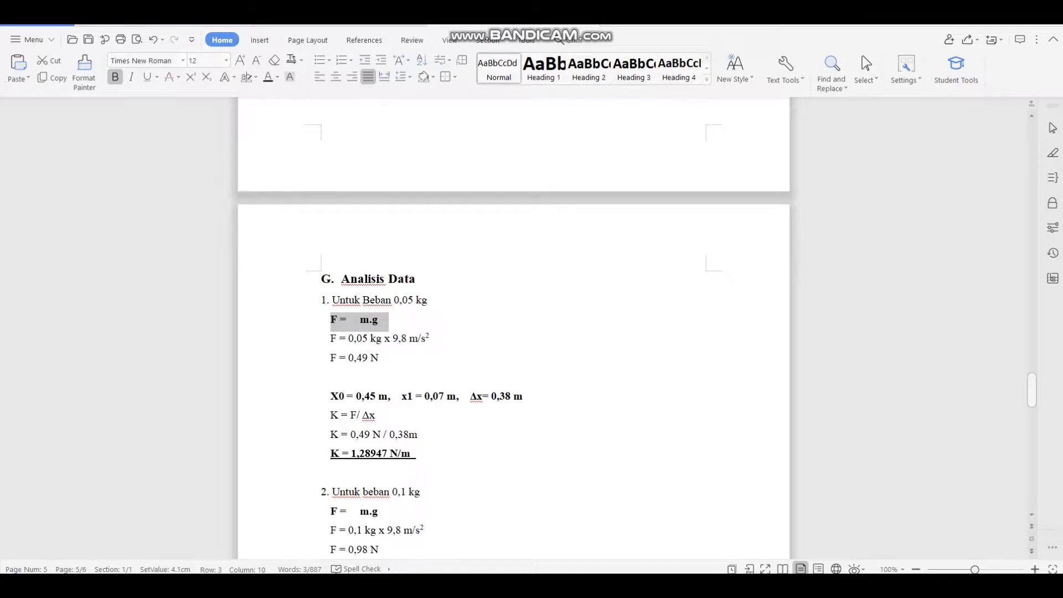
drag(392, 300, 439, 299)
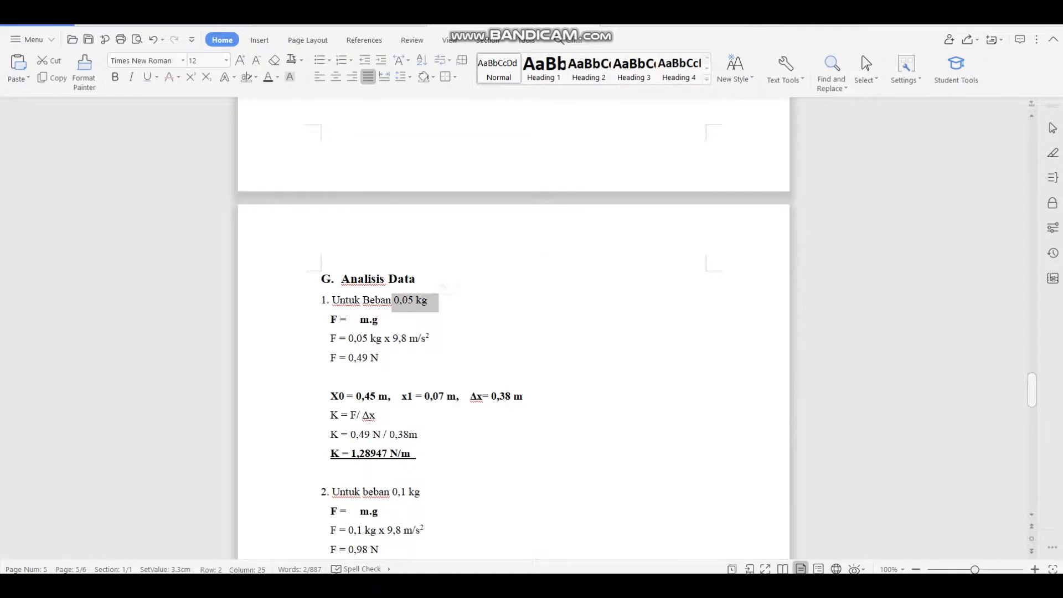
drag(349, 338, 382, 338)
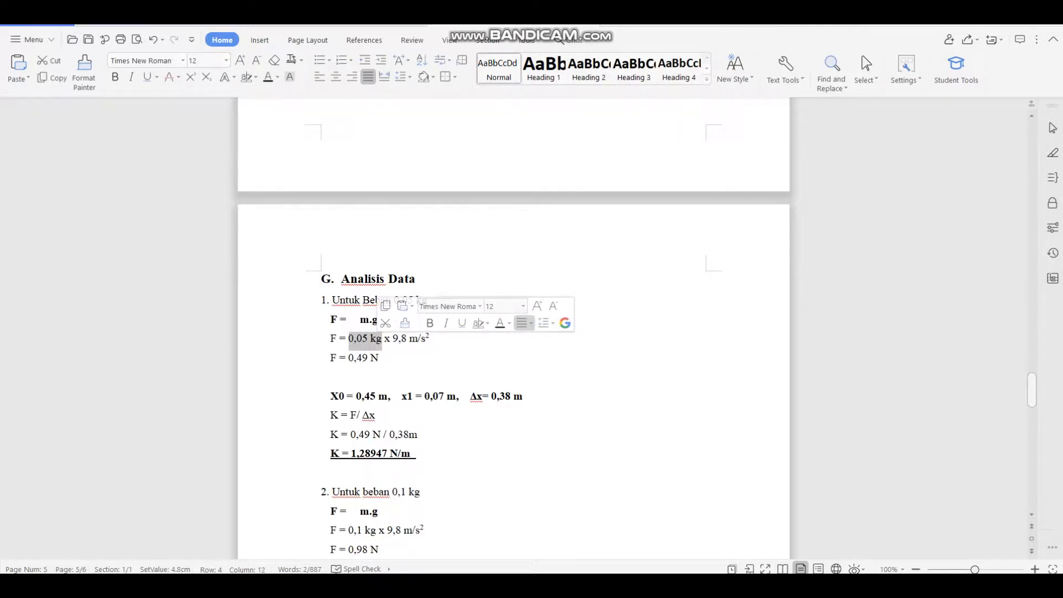
click(385, 338)
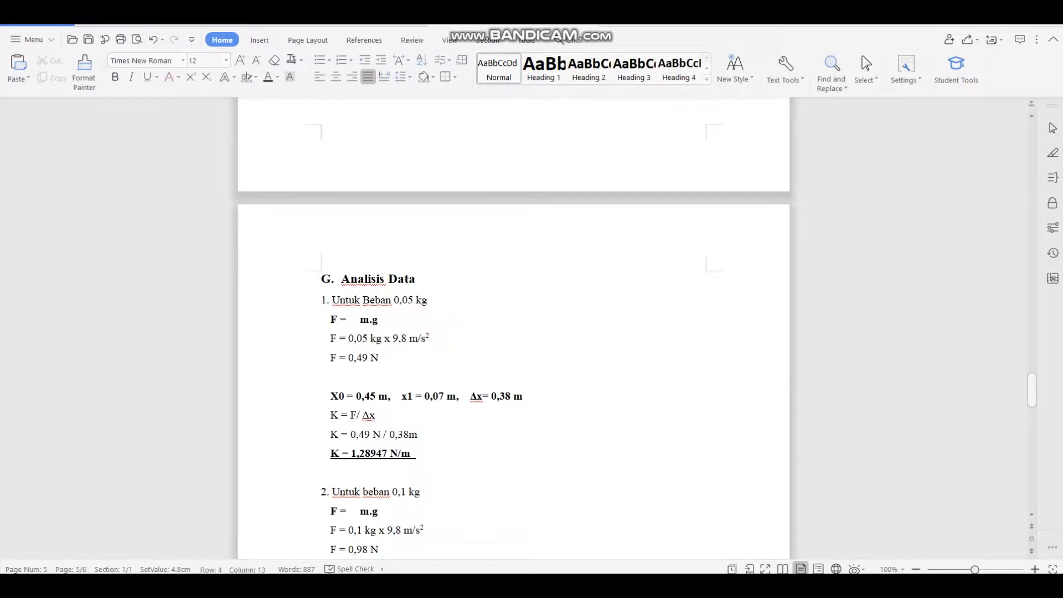
drag(393, 337, 429, 338)
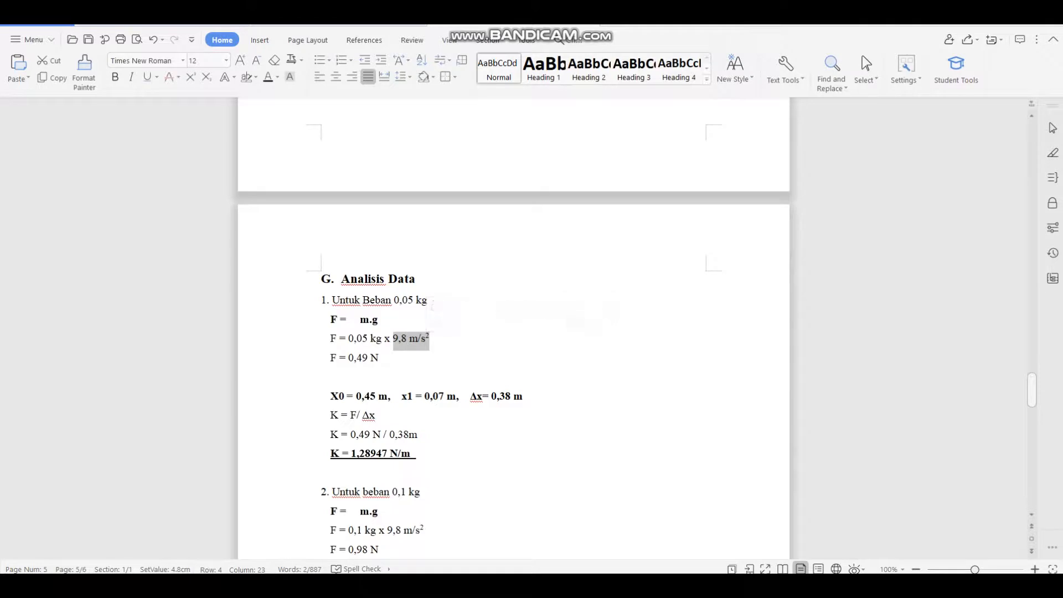
drag(331, 358, 390, 359)
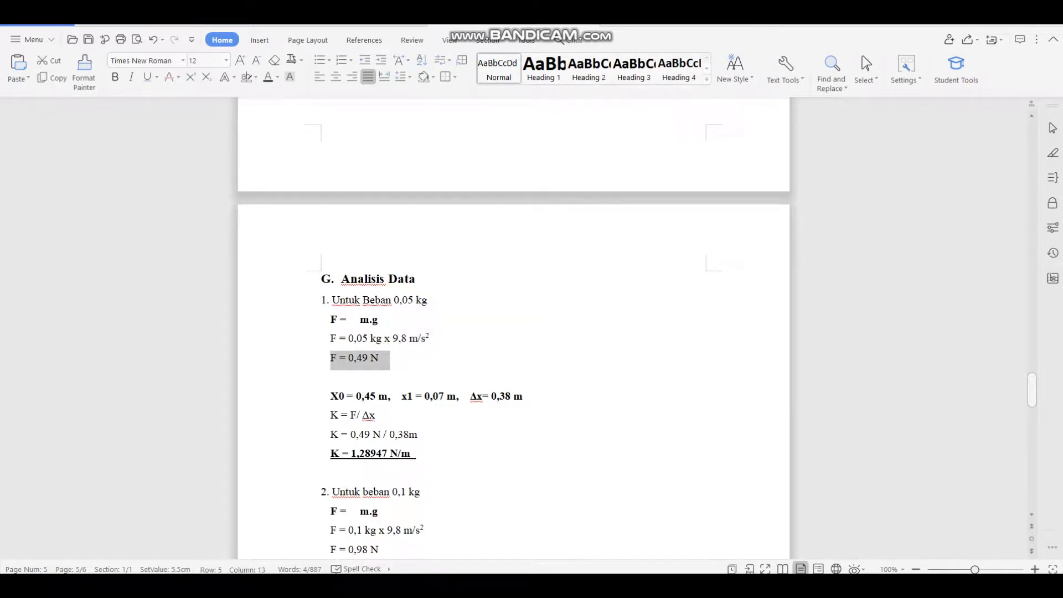
Insert a space before the slash in the K = F/ Δx formula for the 0,05 kg load
scroll(388, 268, down, 3)
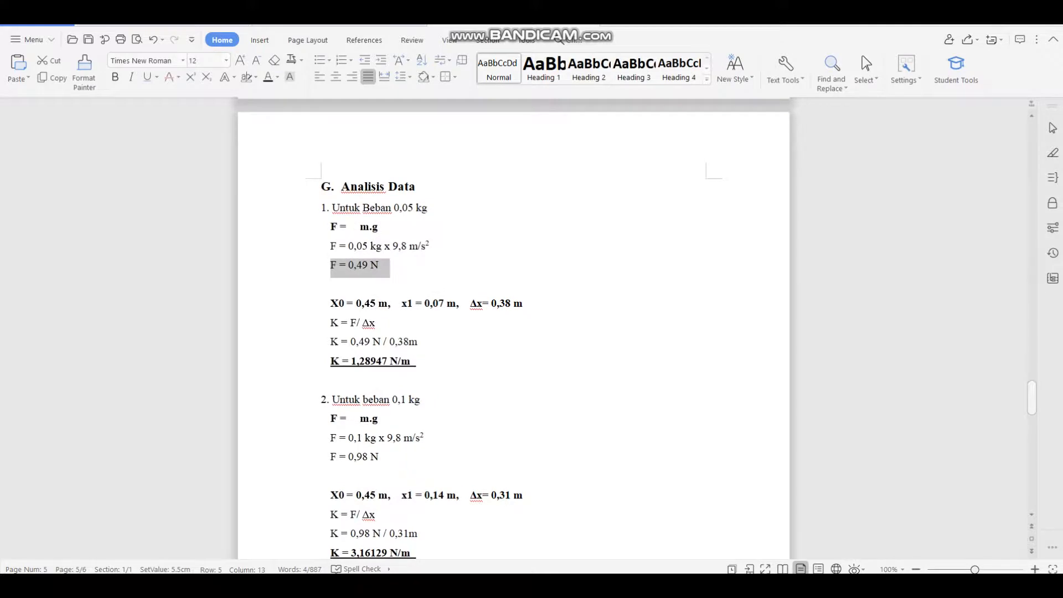
click(331, 323)
scroll(331, 323, up, 5)
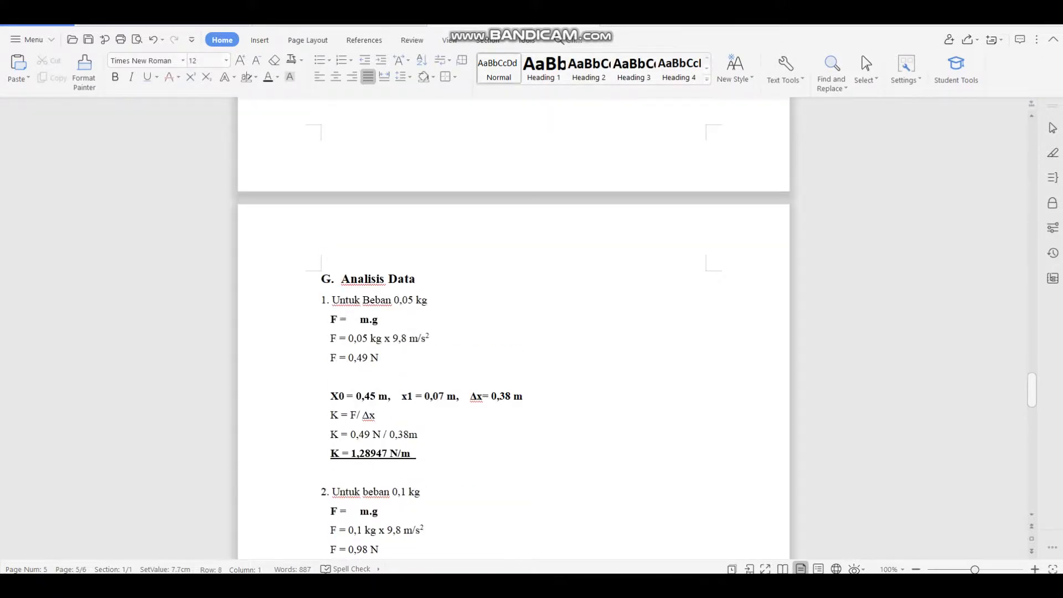
scroll(514, 332, up, 1)
scroll(514, 332, down, 6)
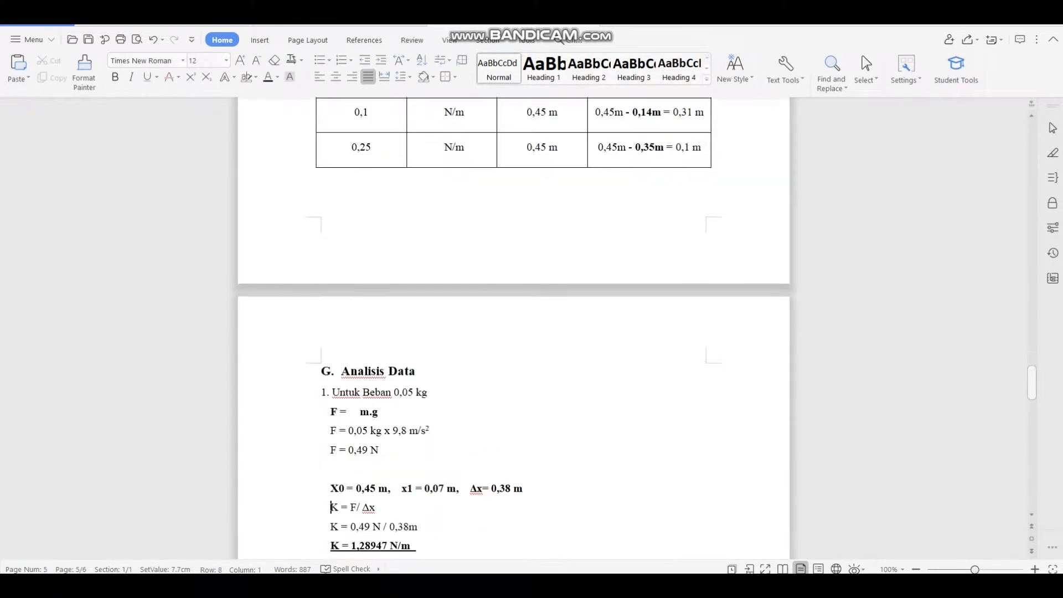
drag(331, 324, 374, 326)
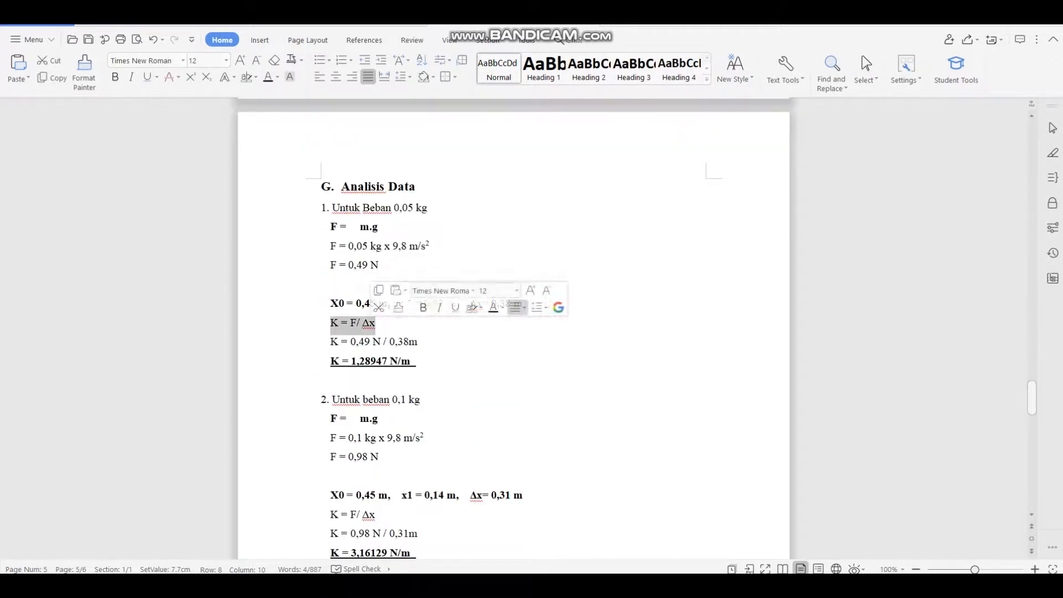
click(351, 324)
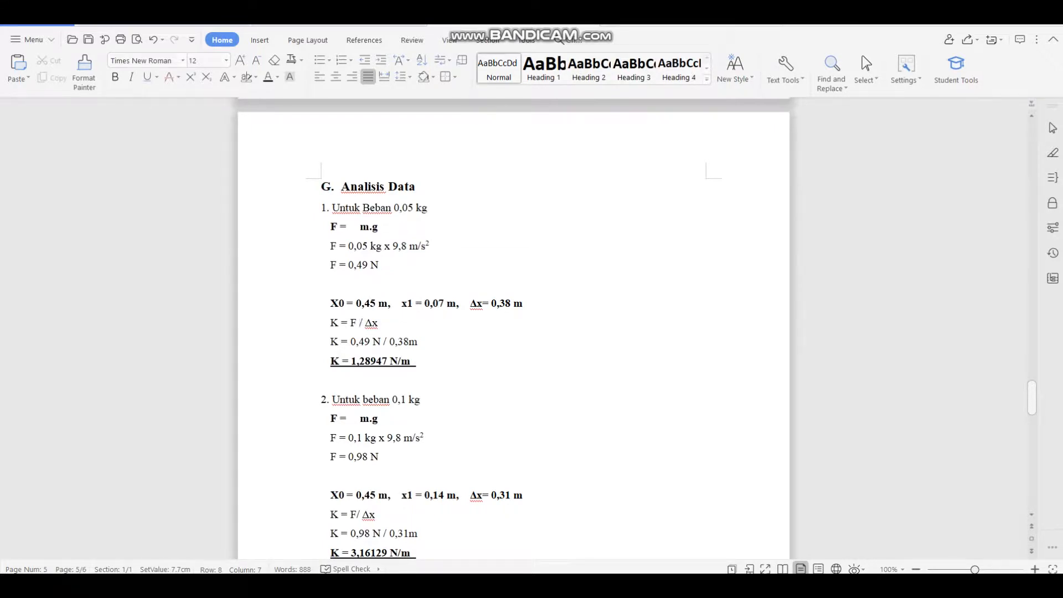
Examine the spring constant calculation for the 0,05 kg load, checking its length increase against the observation table
drag(331, 266, 388, 267)
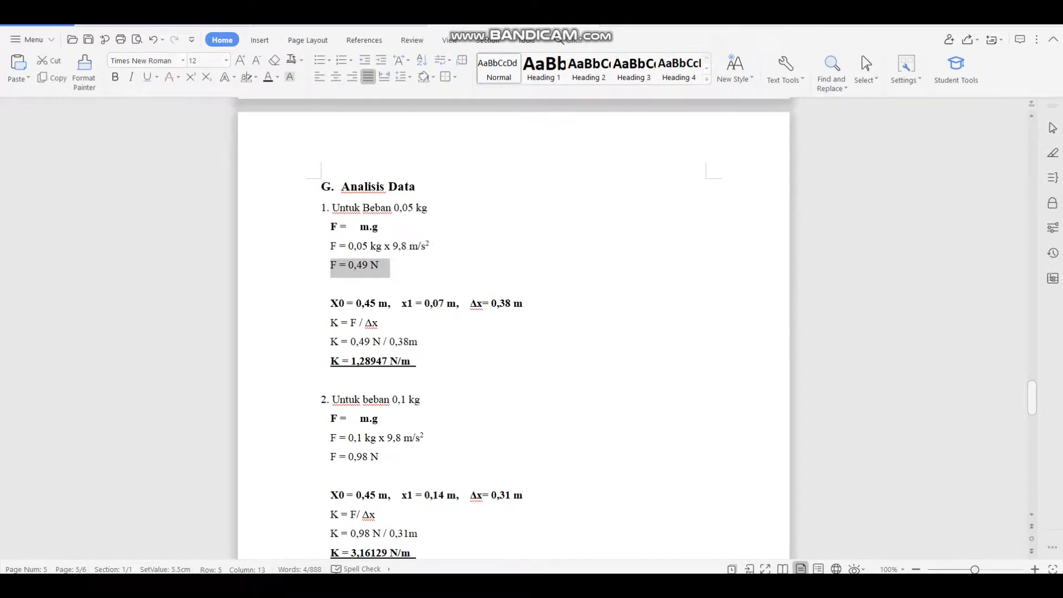
drag(350, 343, 418, 343)
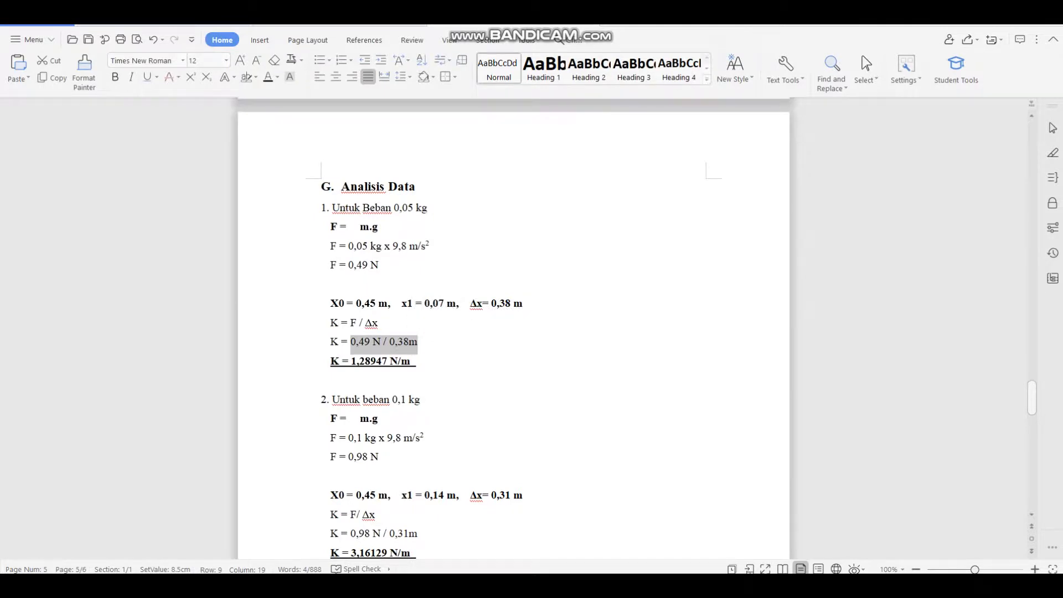
scroll(514, 332, up, 8)
scroll(514, 332, down, 3)
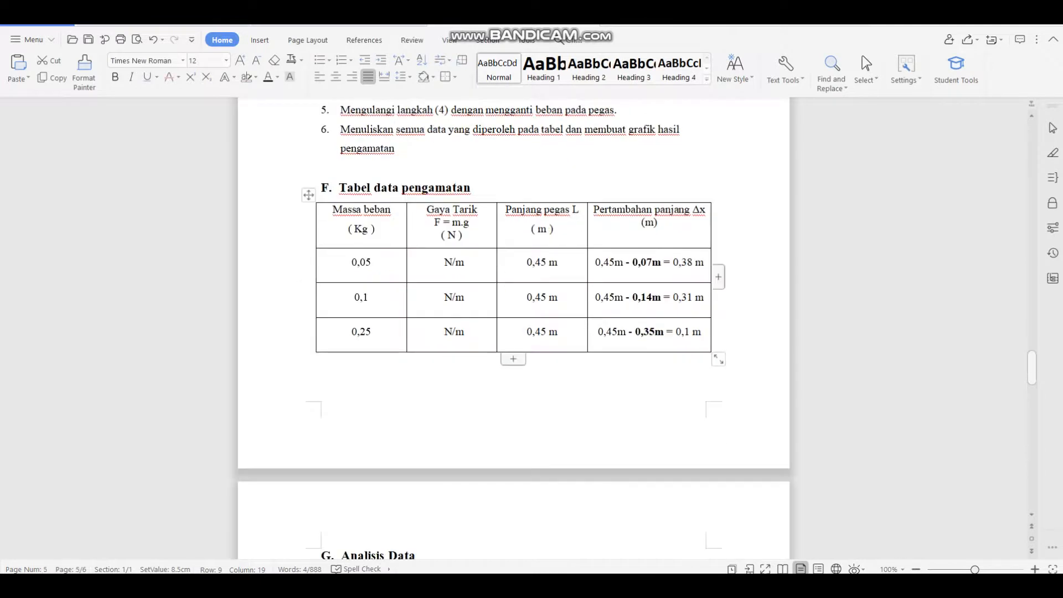
triple_click(674, 262)
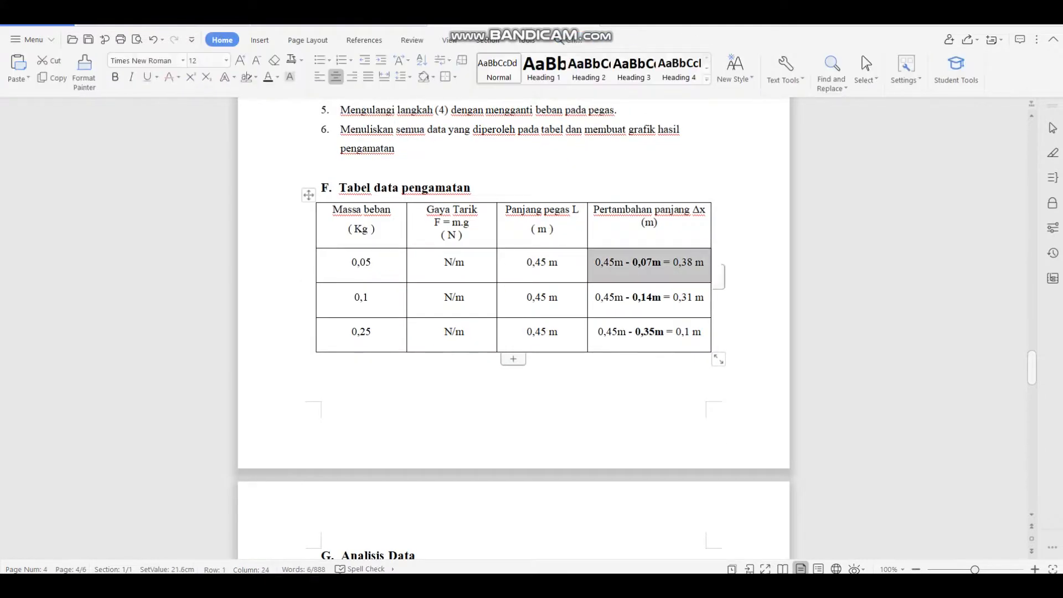
scroll(674, 262, down, 12)
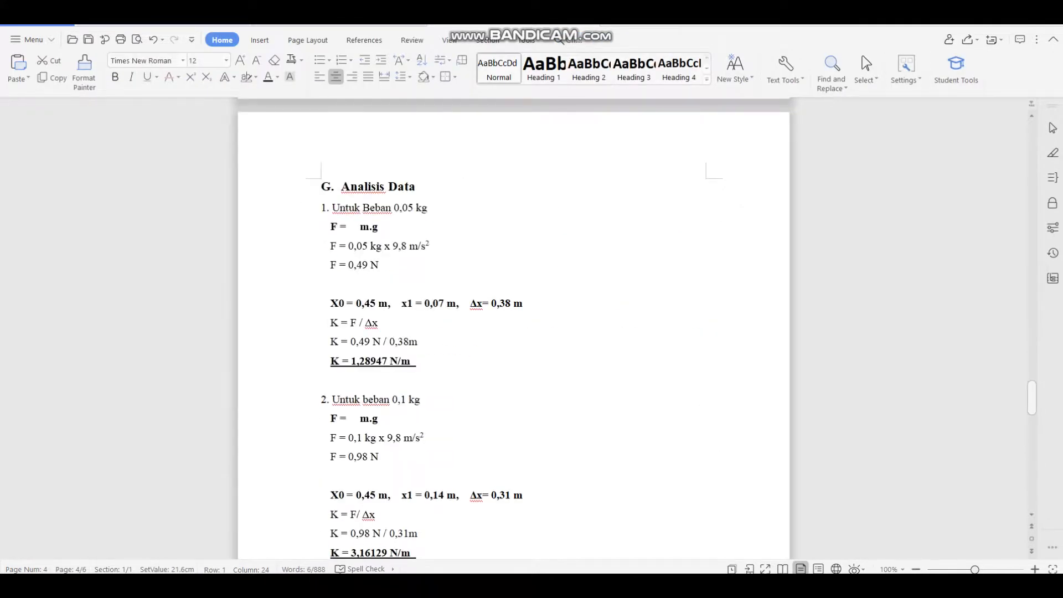
drag(330, 362, 420, 362)
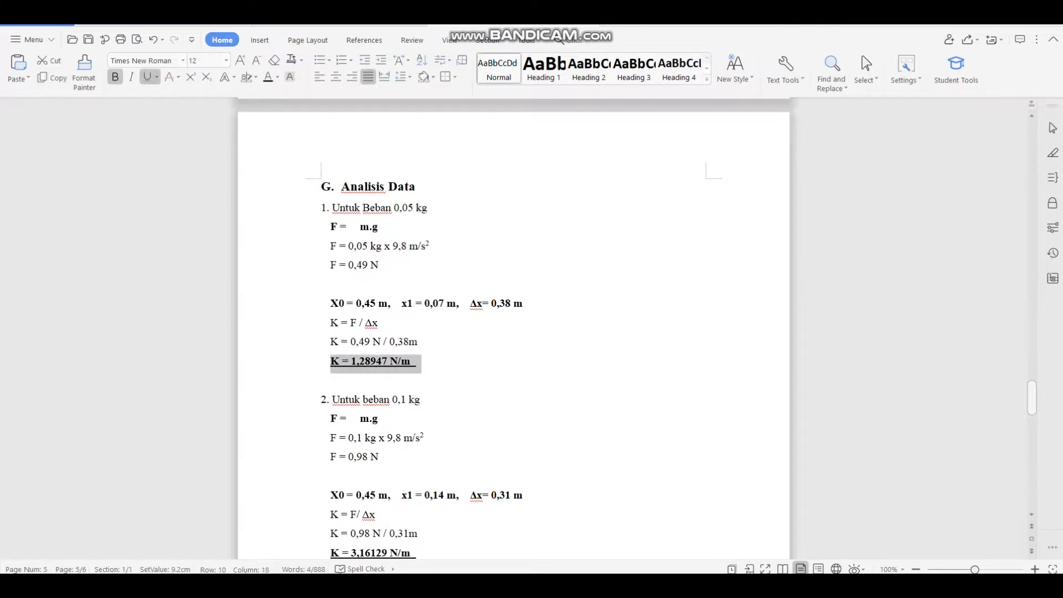
Enter 1,28947 before N/m in the Gaya Tarik cell of the 0,05 kg row, and review the row
scroll(439, 221, up, 6)
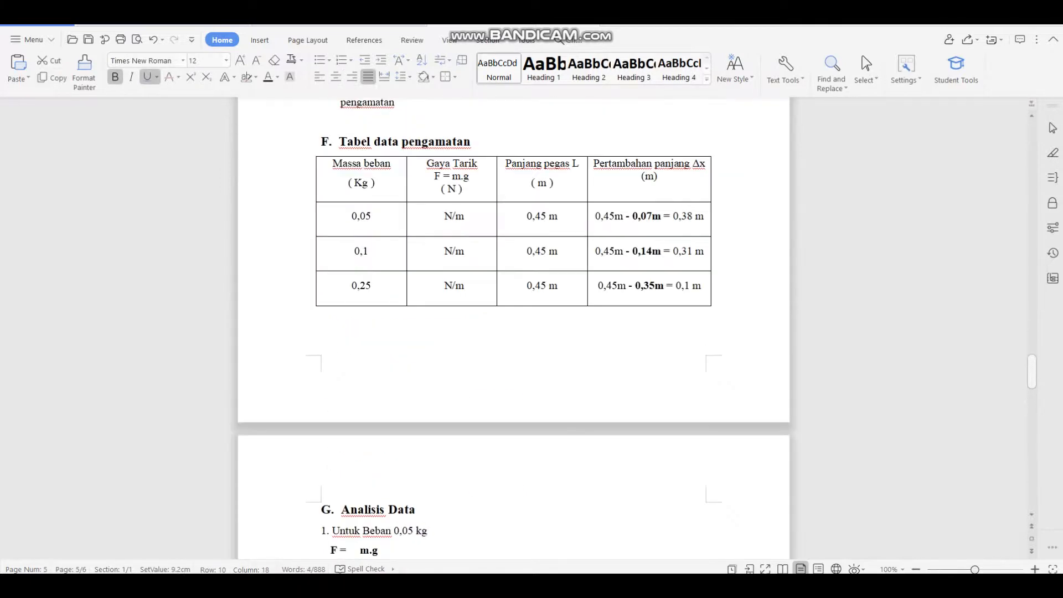
click(439, 216)
text(1,28)
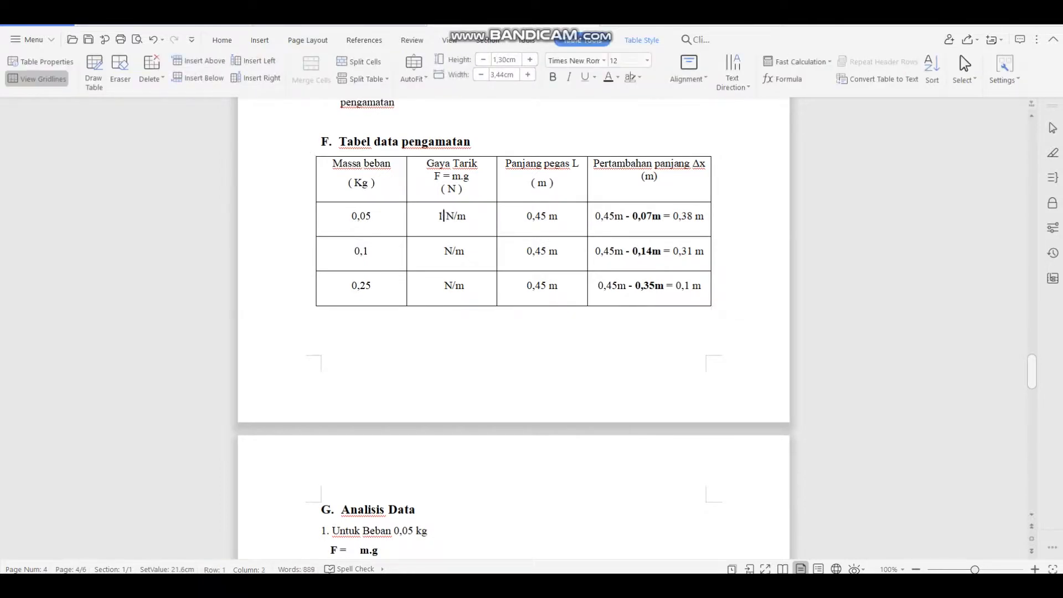
scroll(439, 221, down, 3)
scroll(514, 326, down, 3)
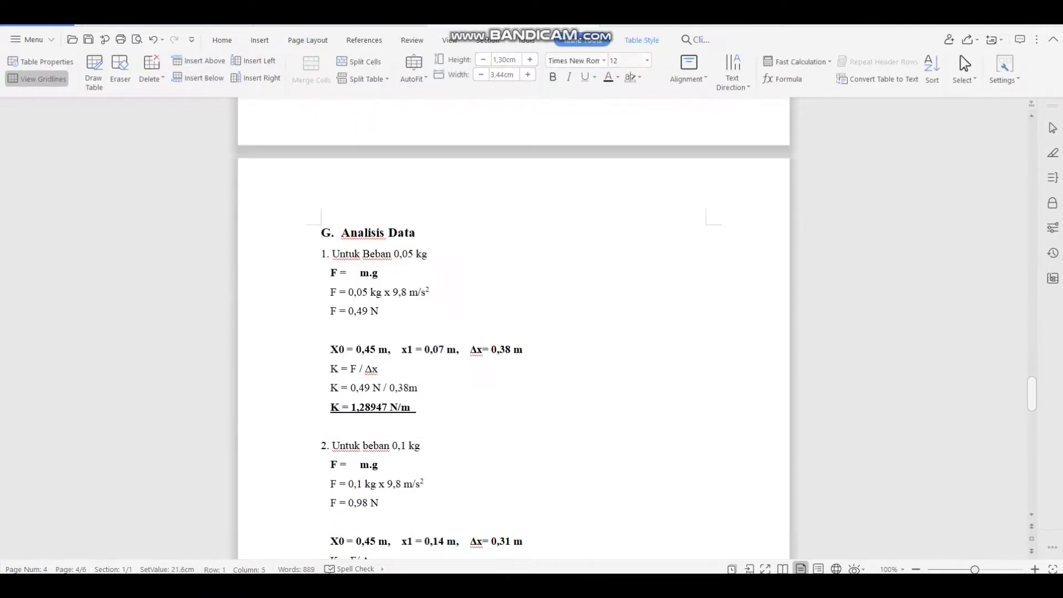
scroll(514, 327, up, 6)
text(95)
text(47 N/m)
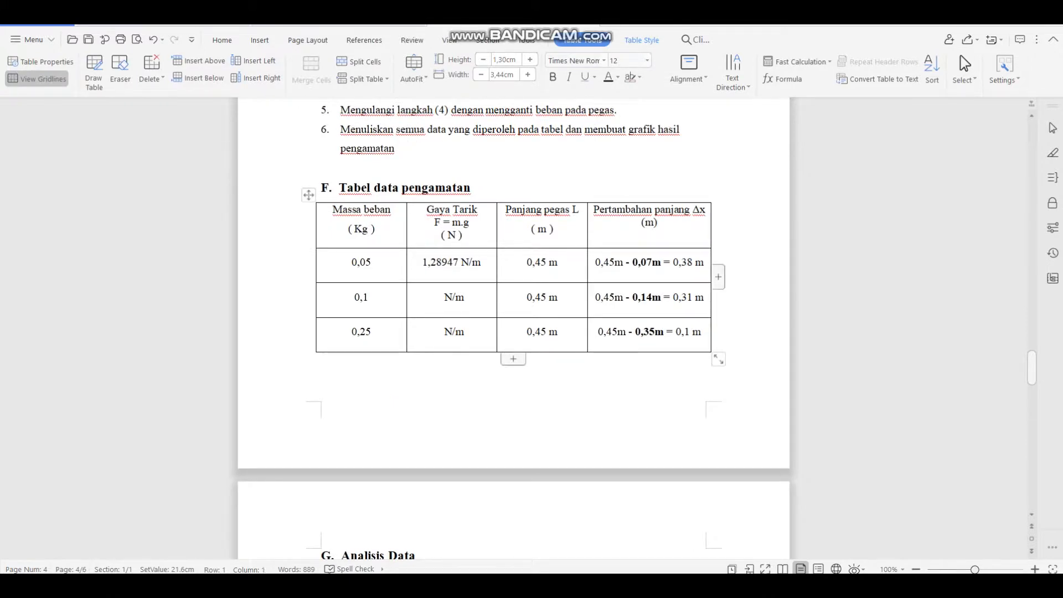
drag(422, 263, 643, 267)
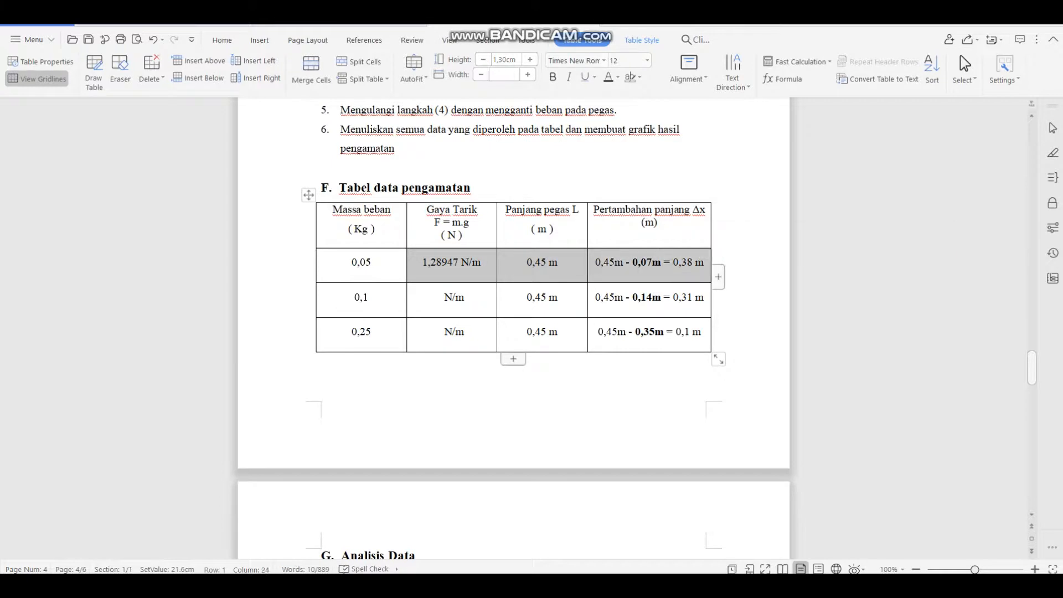
drag(422, 263, 505, 265)
Examine the heading and the force formula F = m.g for the 0,1 kg load in Analisis Data
scroll(505, 265, down, 3)
scroll(514, 332, down, 10)
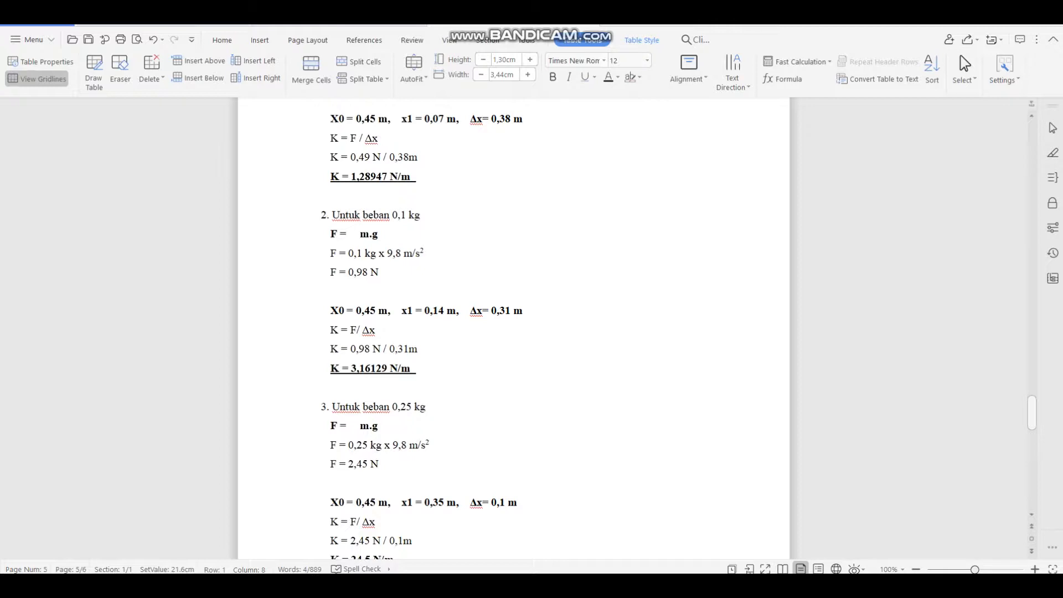
drag(425, 215, 387, 235)
click(405, 215)
scroll(513, 333, up, 3)
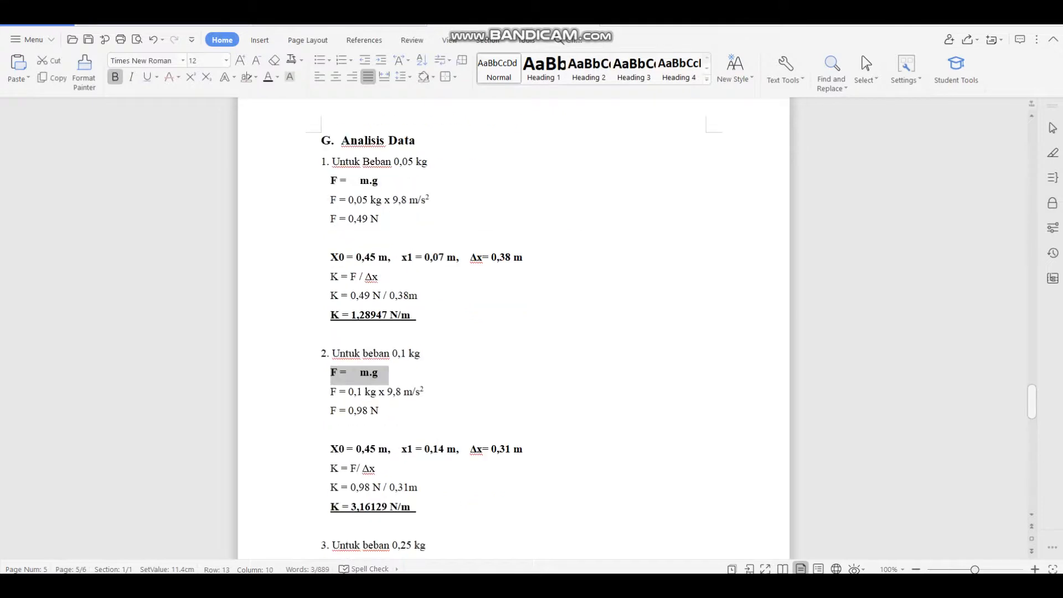
scroll(514, 333, down, 2)
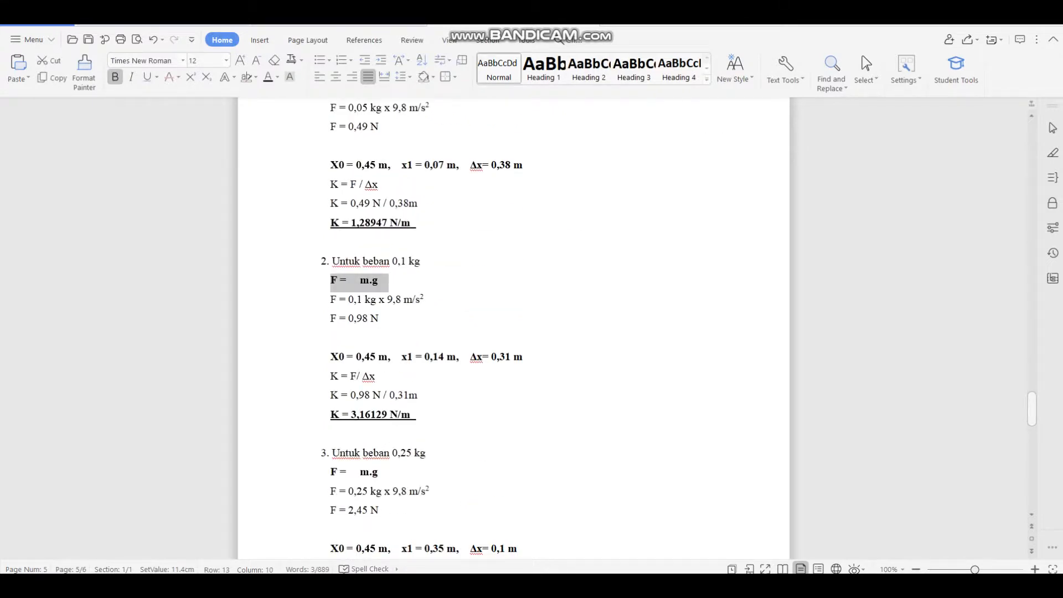
Examine the force calculation for the 0,1 kg load, including its mass, gravitational acceleration and resulting force
click(354, 299)
drag(330, 299, 434, 301)
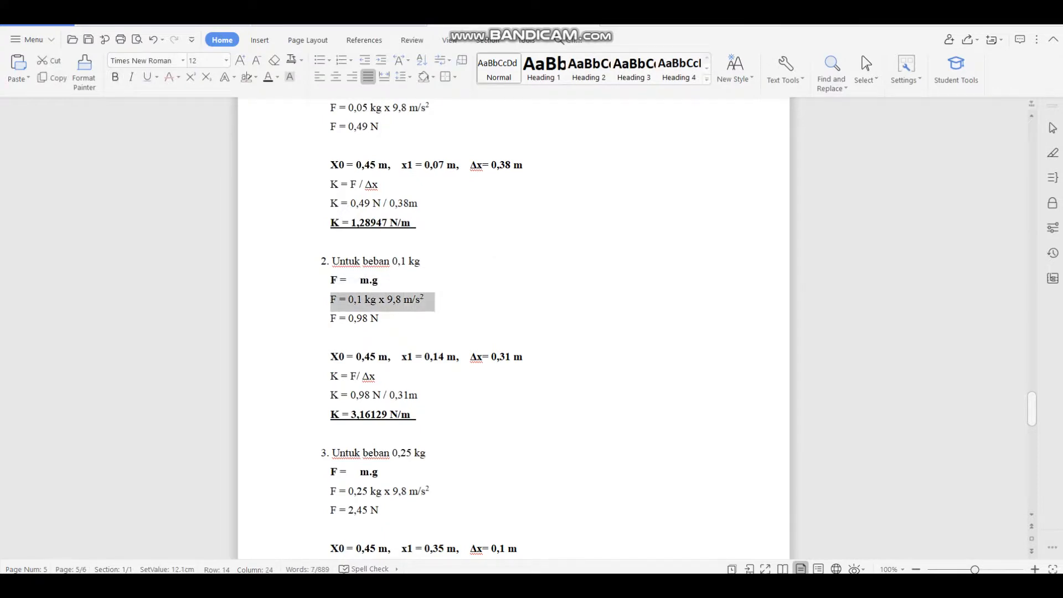
drag(393, 261, 425, 262)
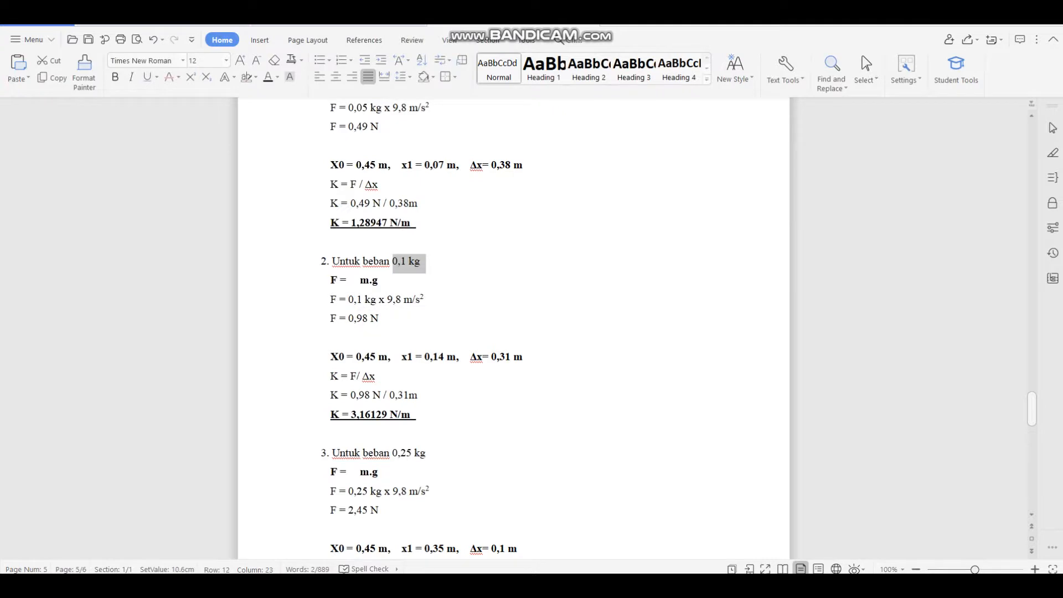
drag(348, 299, 423, 302)
click(347, 280)
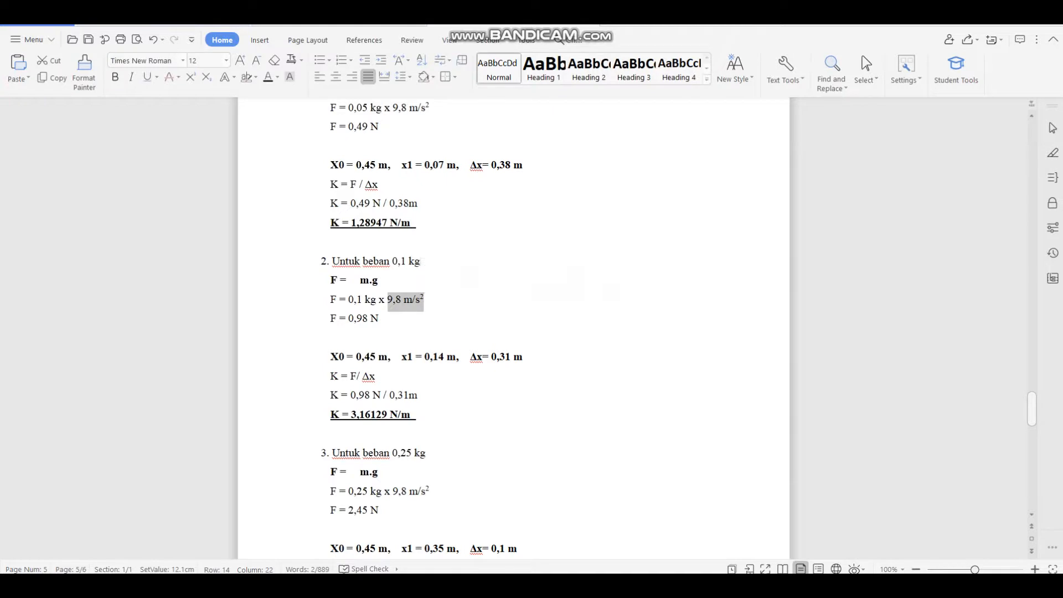
drag(331, 319, 378, 319)
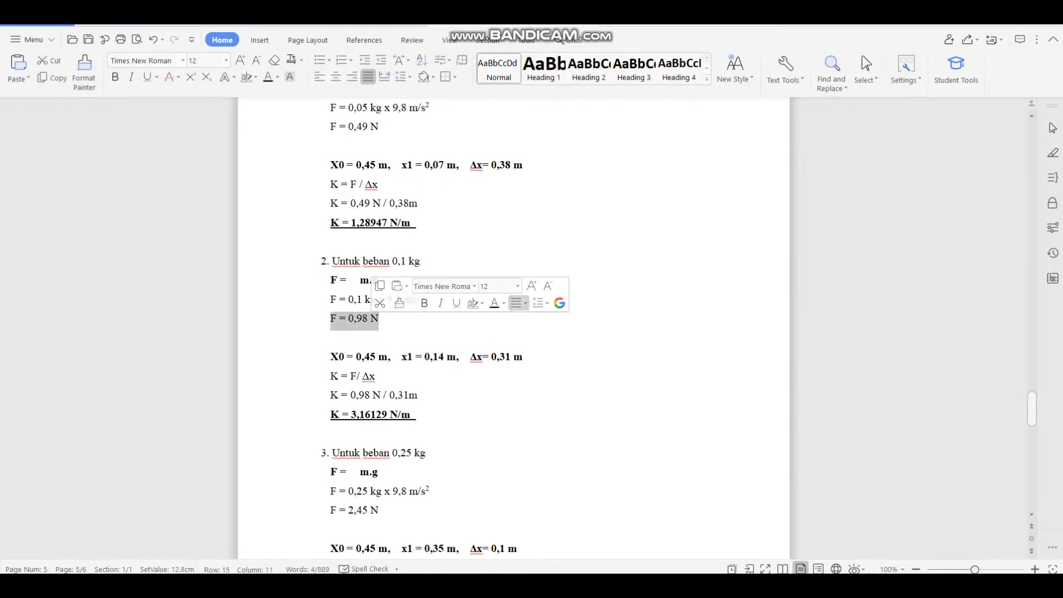
Add a space before the slash in the 0,1 kg load's K = F/ Δx formula and highlight its force result
scroll(514, 326, down, 3)
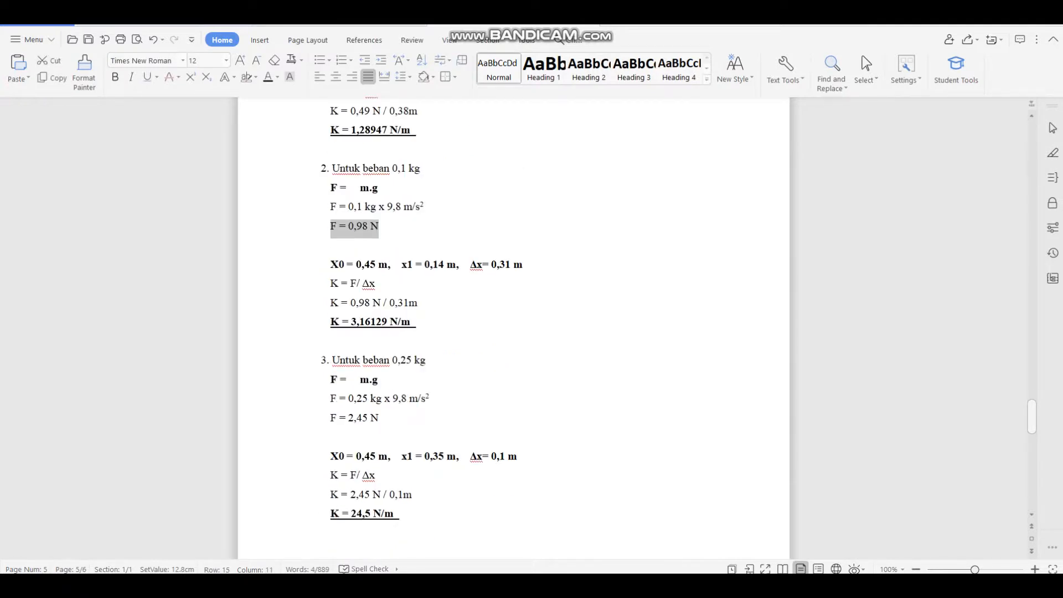
click(357, 284)
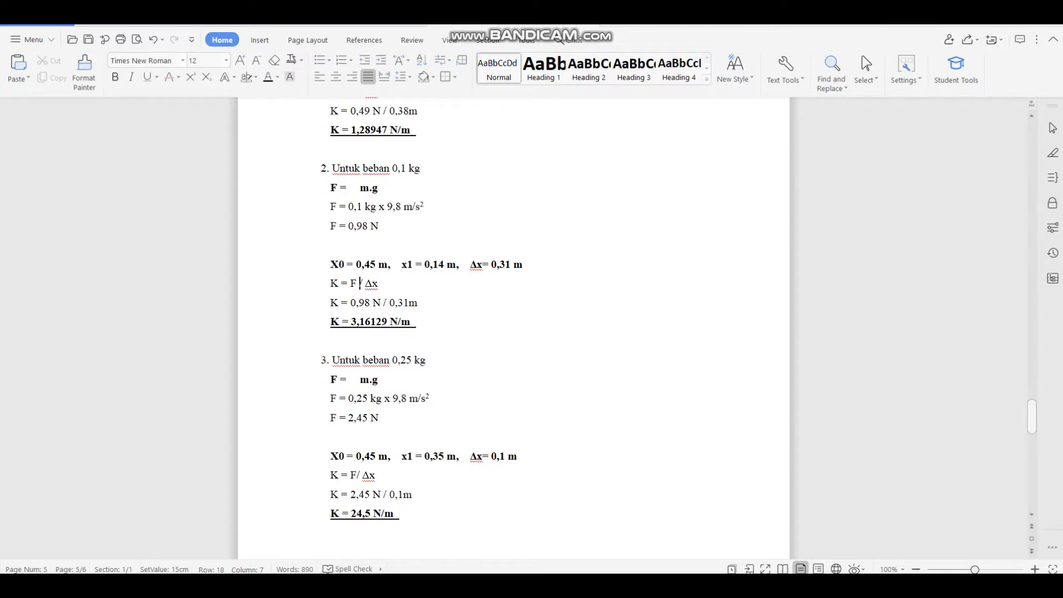
drag(331, 227, 390, 228)
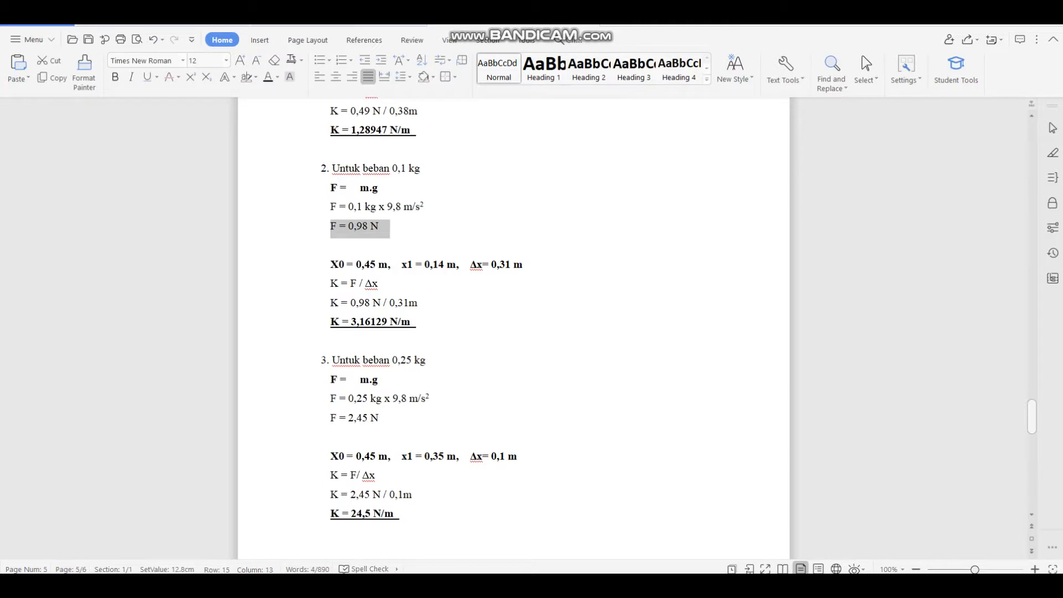
Examine the spring constant calculation for the 0,1 kg load, checking its length increase against the observation table
scroll(514, 327, up, 6)
scroll(514, 327, down, 8)
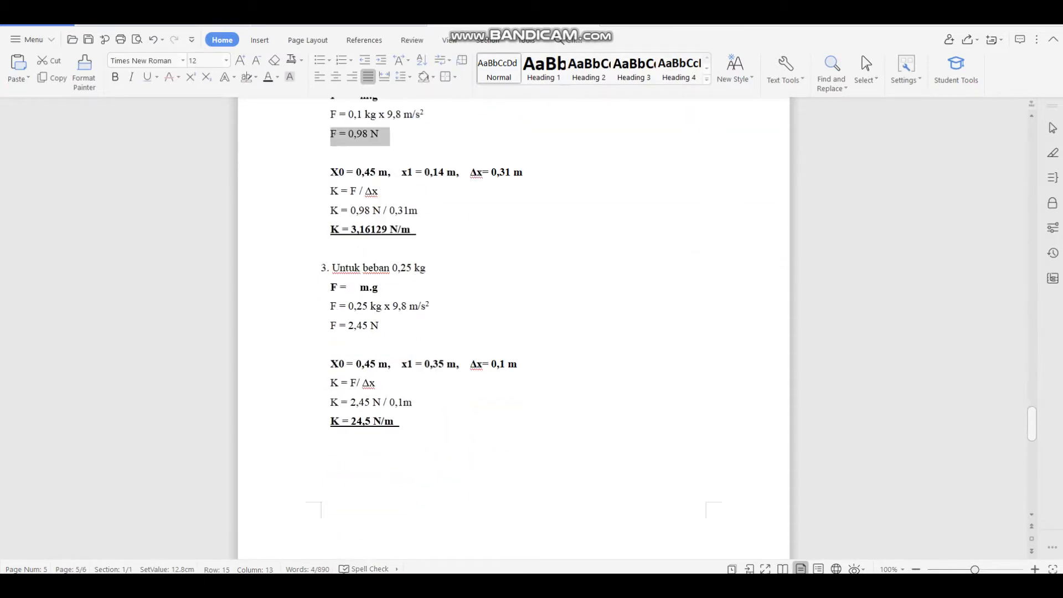
scroll(513, 327, up, 3)
drag(331, 304, 421, 323)
click(360, 360)
drag(331, 323, 421, 323)
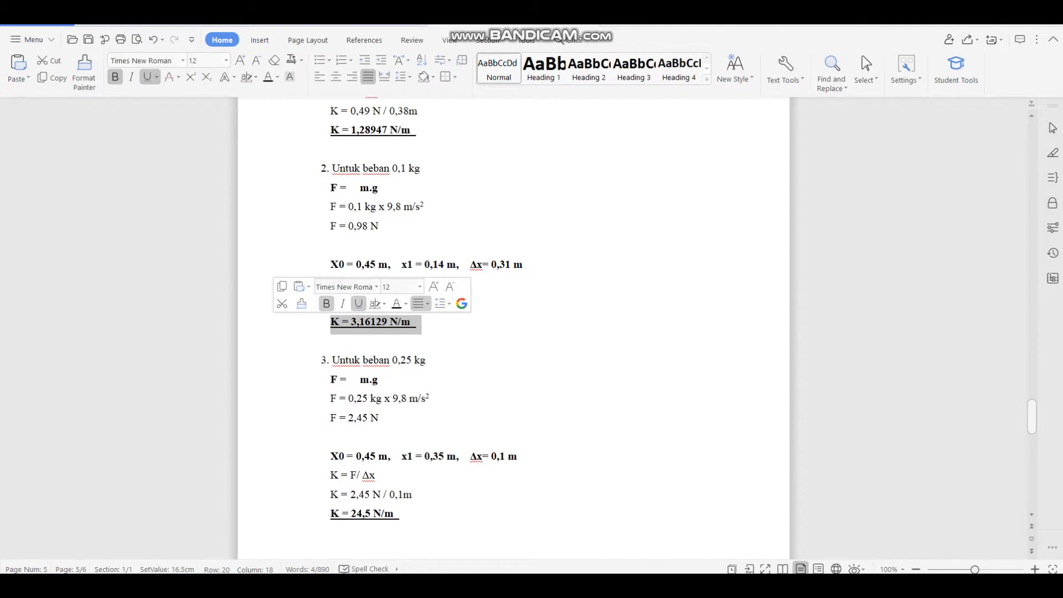
Enter 3,16129 before N/m in the Gaya Tarik cell of the 0,1 kg row, and review the row
scroll(514, 326, up, 2)
scroll(514, 327, up, 20)
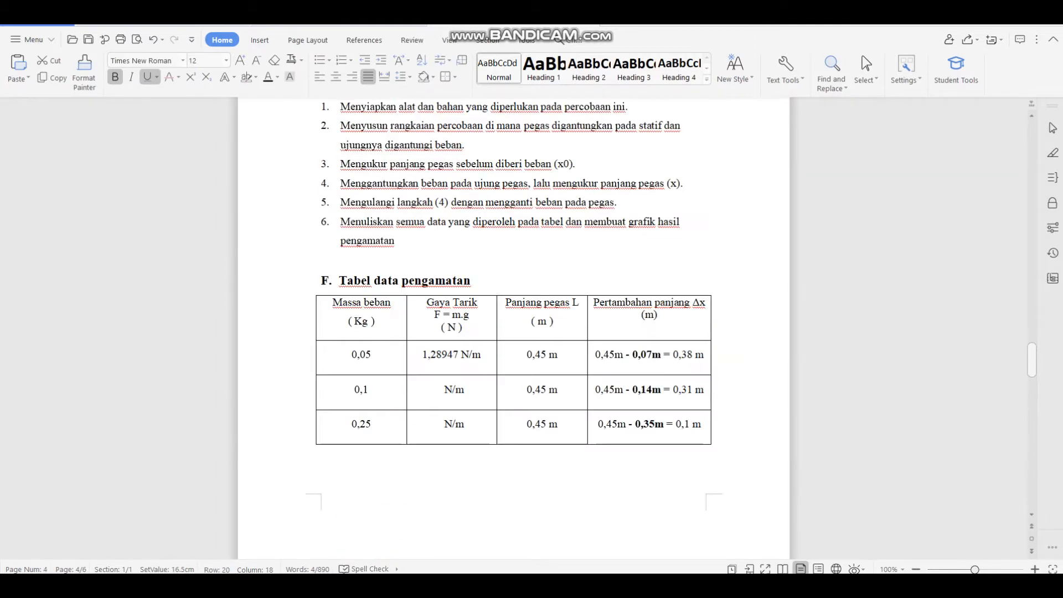
scroll(514, 327, down, 2)
click(444, 344)
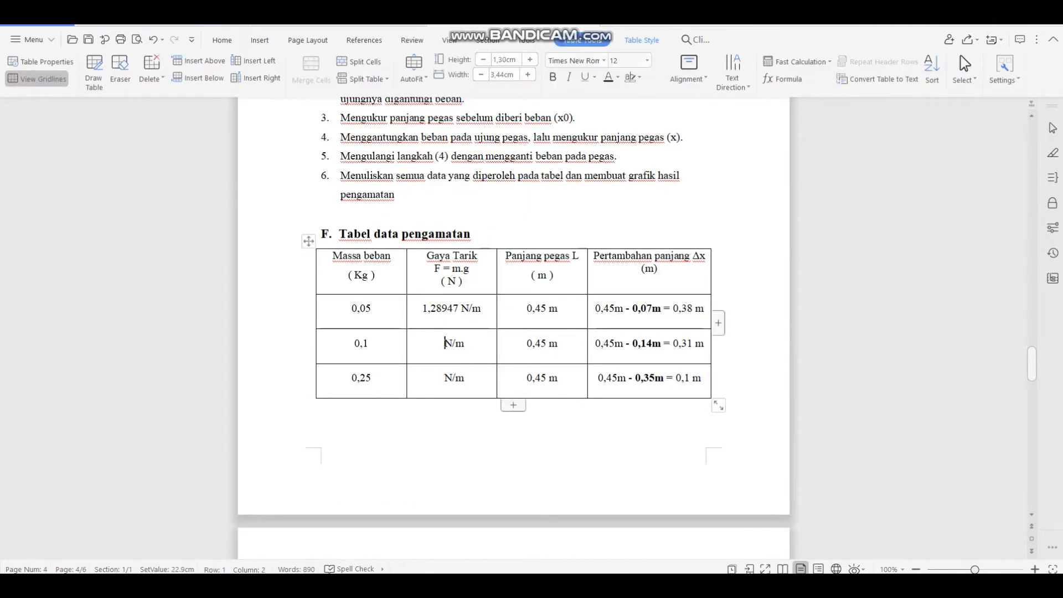
key(Left)
text(3,)
scroll(514, 326, down, 10)
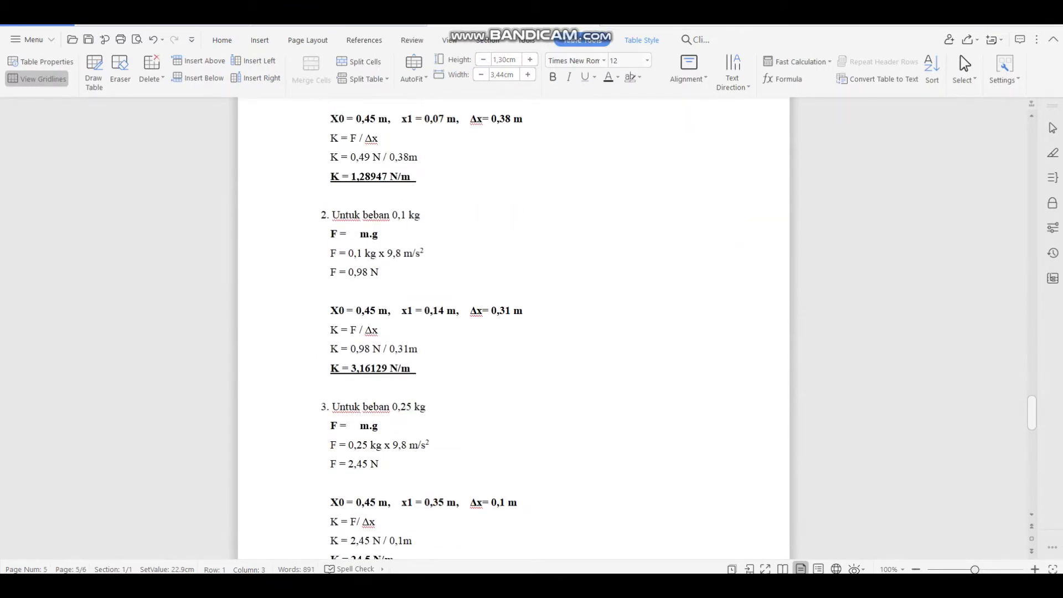
scroll(514, 326, up, 10)
text(16129 N/m)
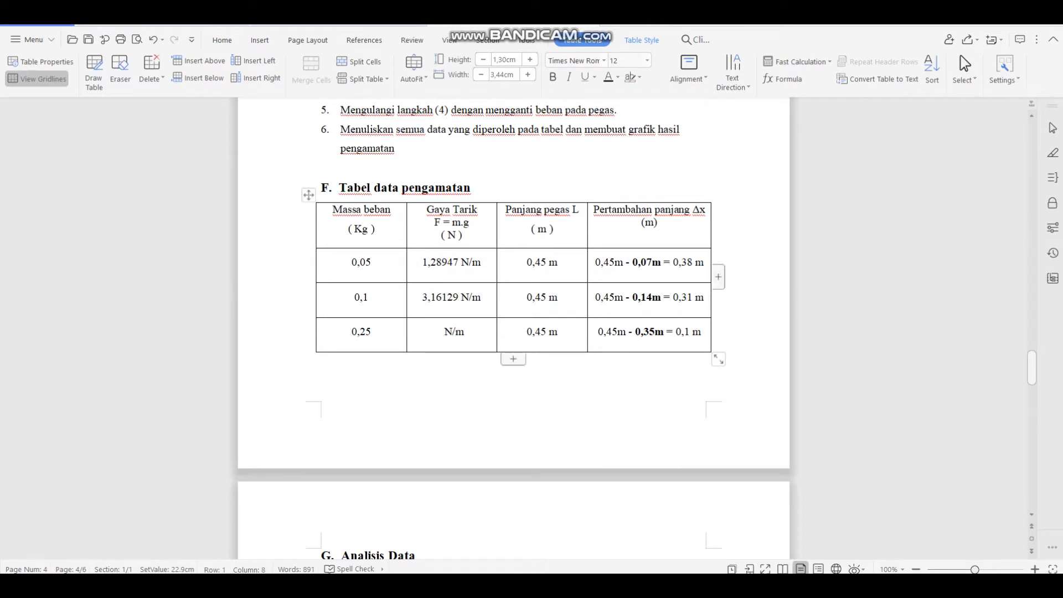
drag(361, 298, 649, 298)
Examine the heading and the mass value for the 0,25 kg load in Analisis Data
scroll(514, 327, down, 12)
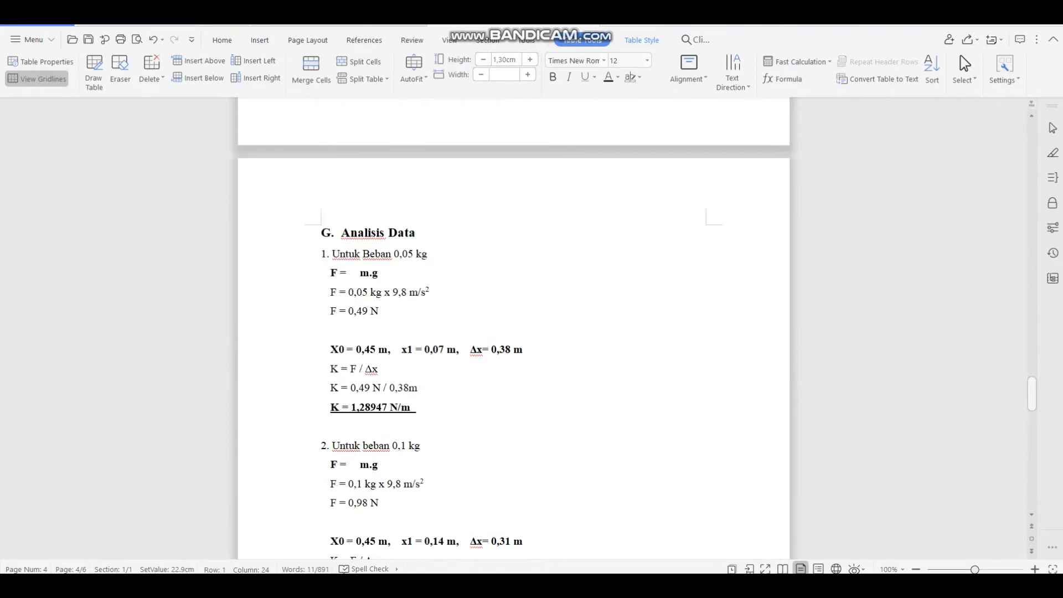
drag(322, 221, 437, 224)
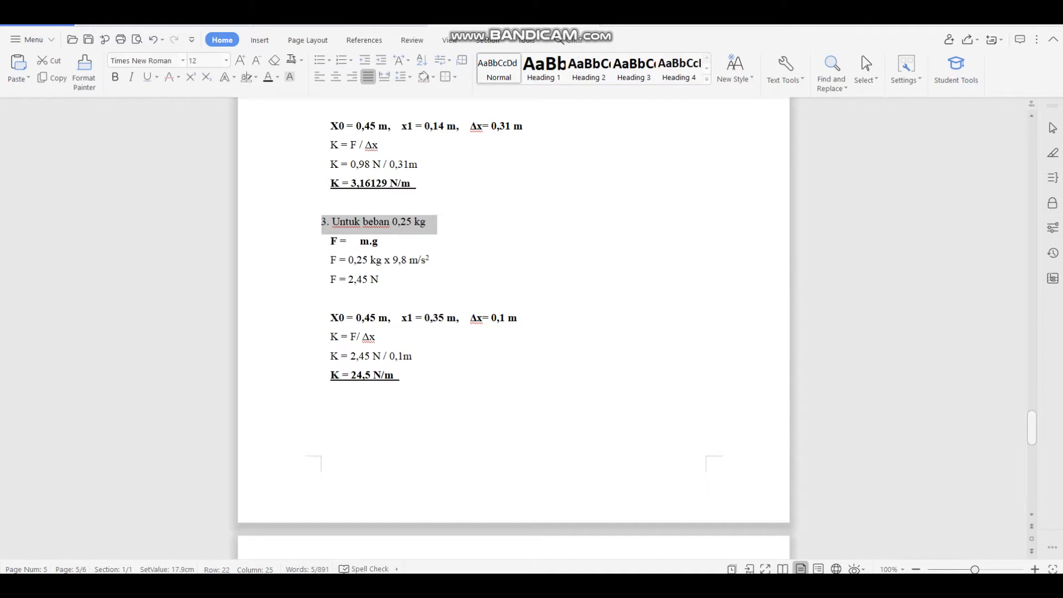
click(415, 222)
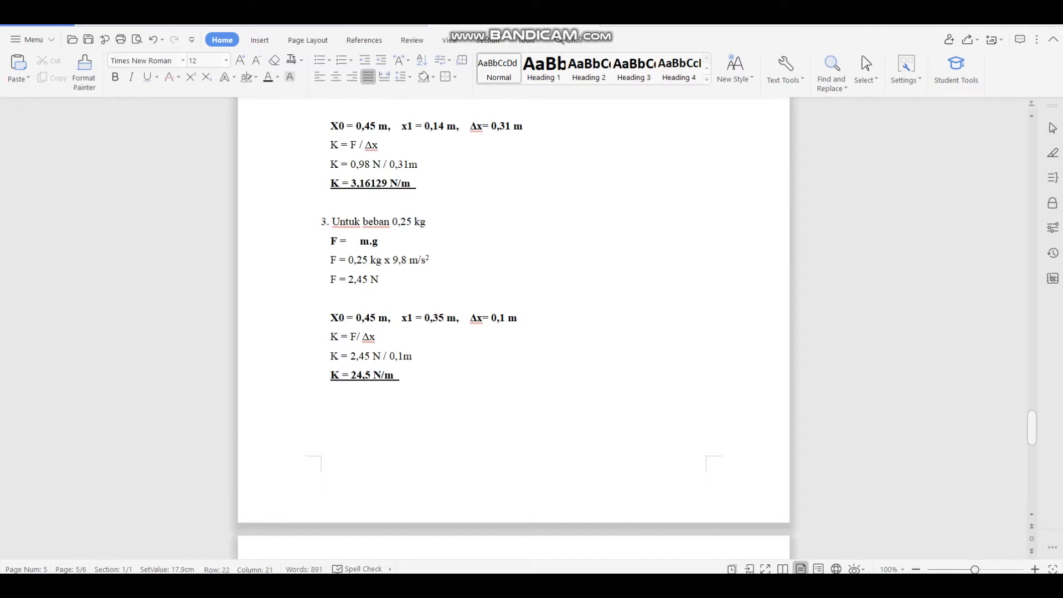
click(426, 222)
drag(427, 222, 392, 222)
click(368, 280)
Examine the force calculation for the 0,25 kg load, from the formula F = m.g to the resulting force
scroll(367, 279, up, 2)
drag(330, 334, 388, 335)
click(362, 353)
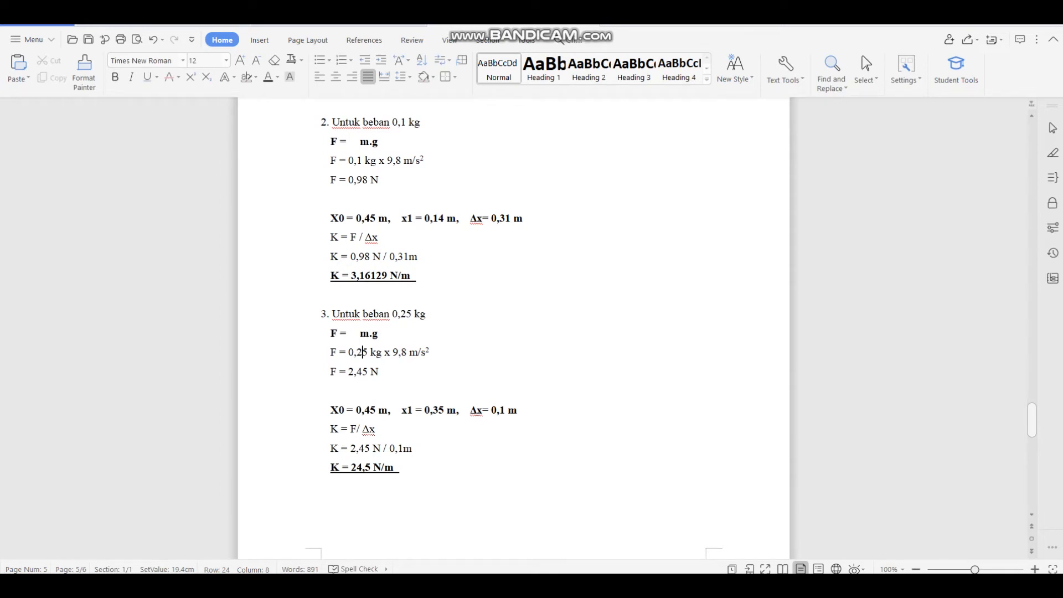
drag(331, 372, 390, 373)
scroll(513, 326, down, 2)
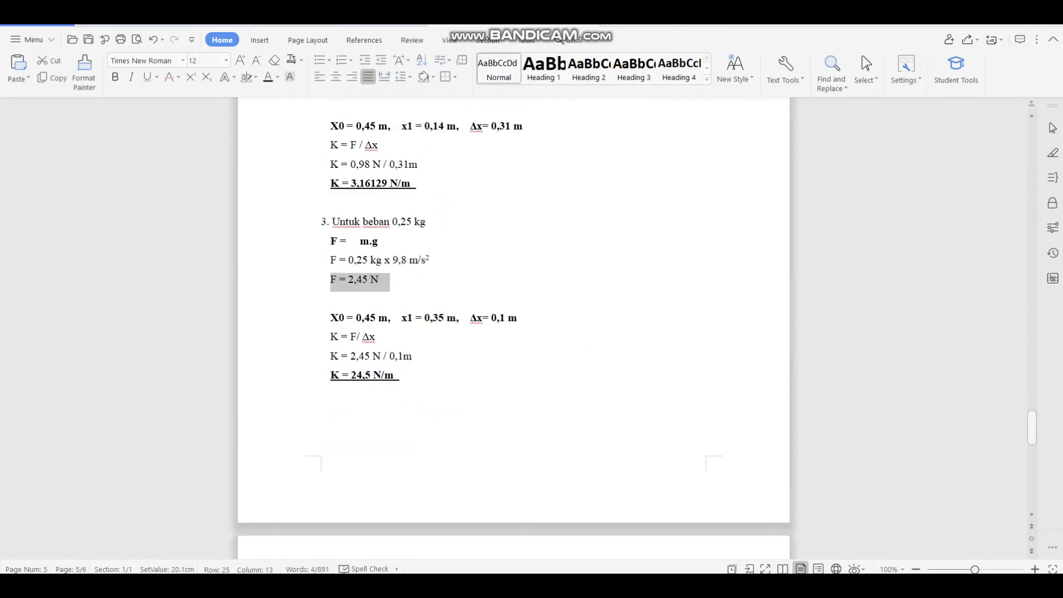
Examine the spring constant calculation for the 0,25 kg load and compare it with the preceding loads' calculations
scroll(514, 326, up, 2)
drag(331, 429, 404, 474)
scroll(513, 327, up, 3)
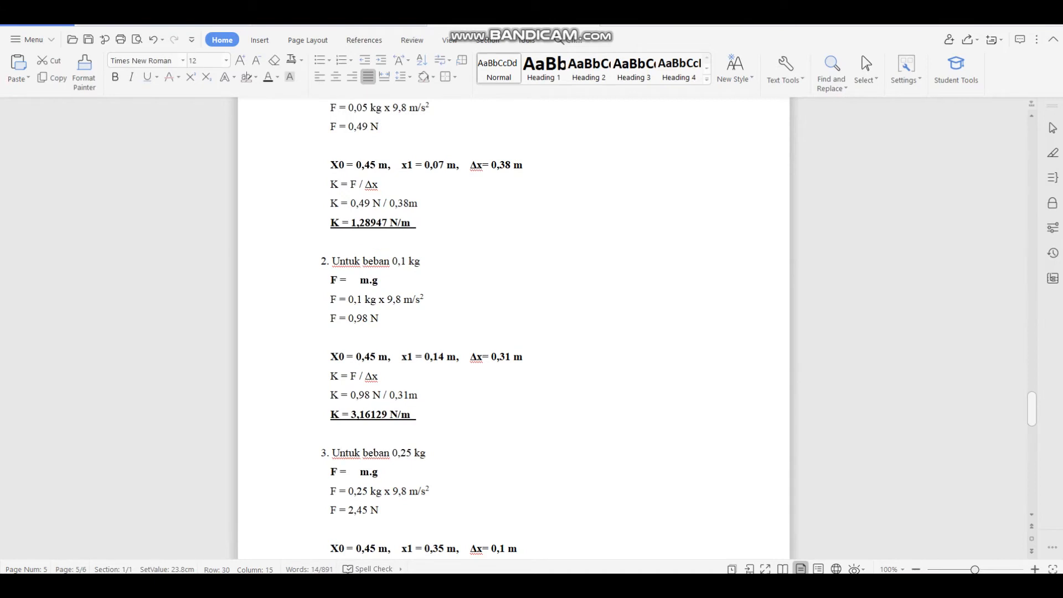
scroll(513, 327, up, 4)
scroll(513, 327, down, 8)
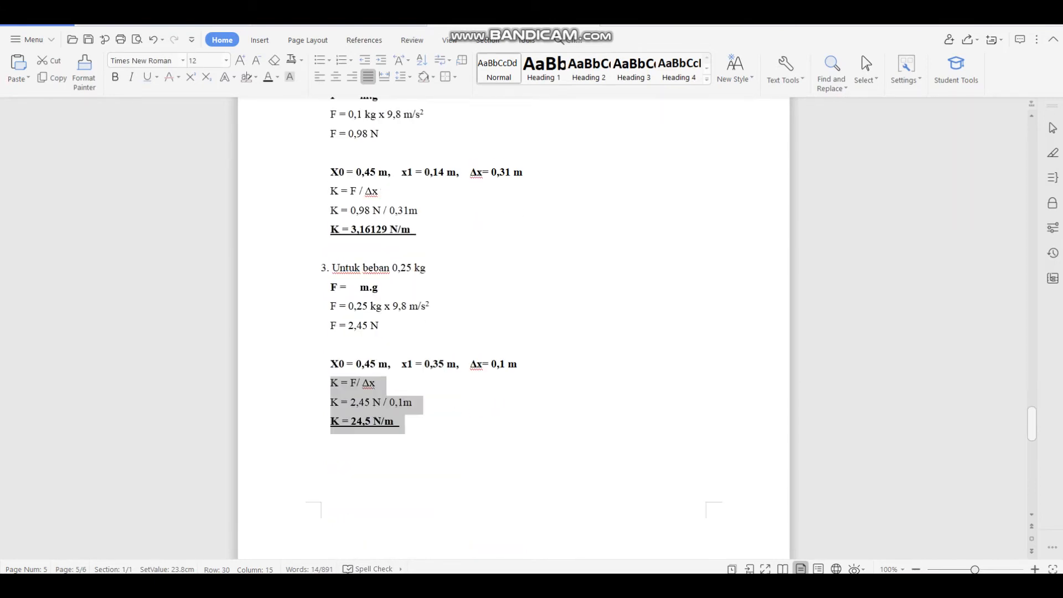
Add a space before the slash in the 0,25 kg load's K = F/ Δx formula
click(381, 383)
scroll(381, 383, down, 1)
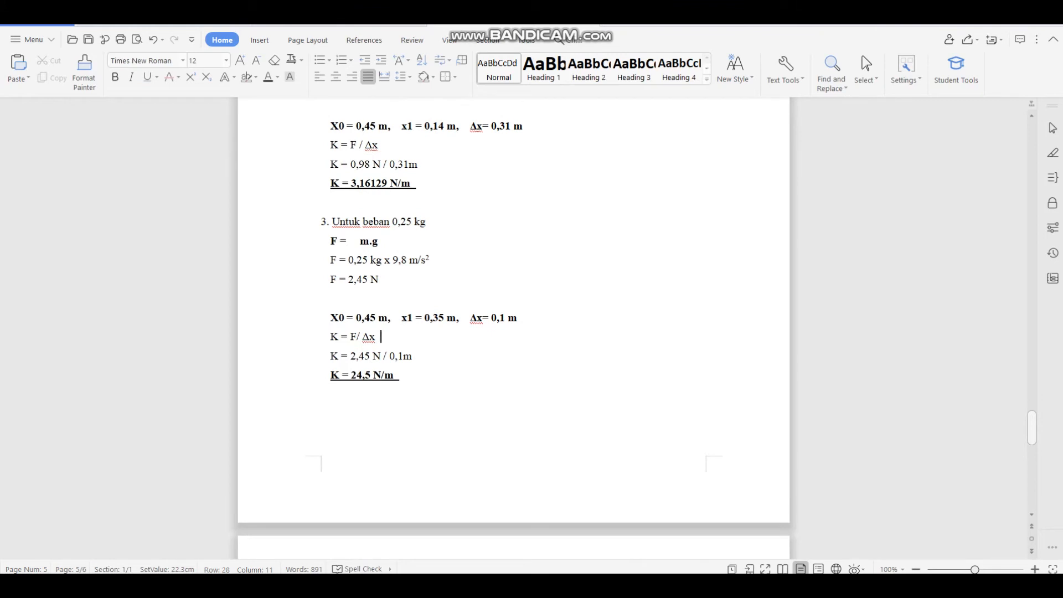
click(357, 337)
Check the force and length increase used for the 0,25 kg load's spring constant against the force result and observation table
drag(331, 279, 379, 280)
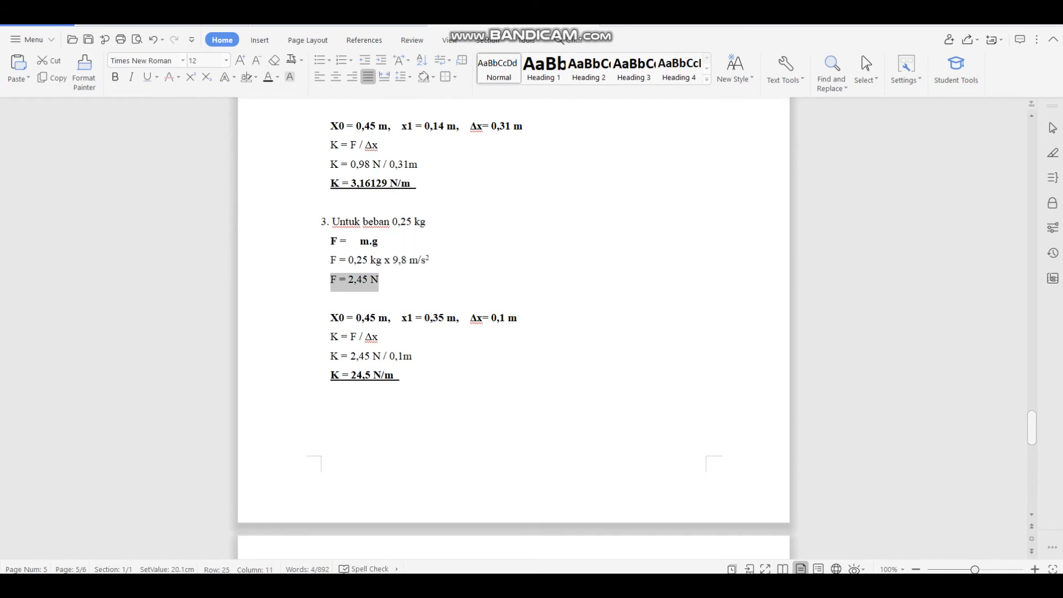
scroll(514, 310, up, 10)
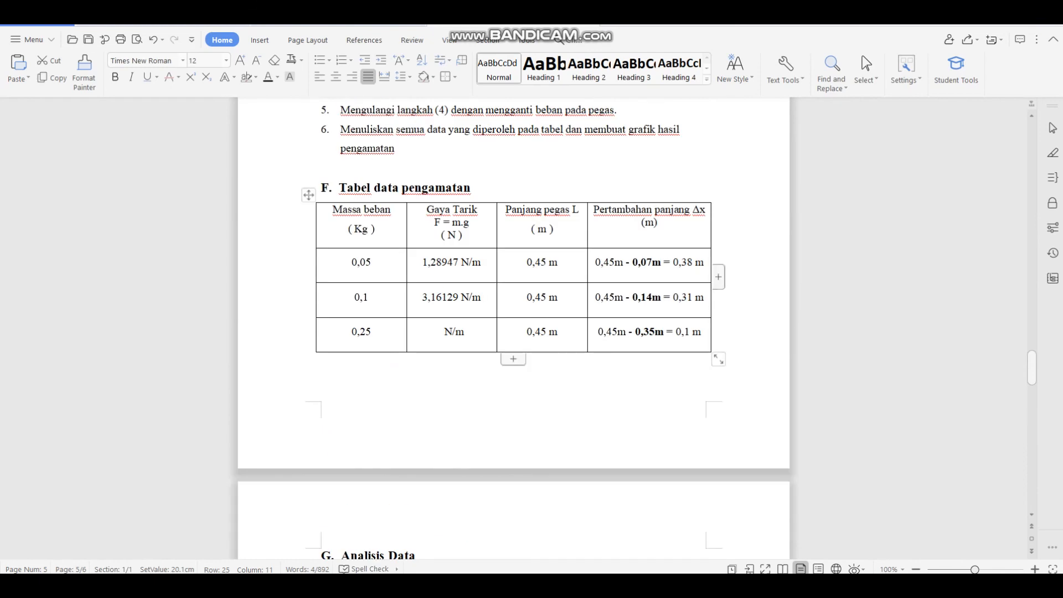
drag(676, 333, 702, 333)
click(675, 333)
scroll(514, 310, down, 9)
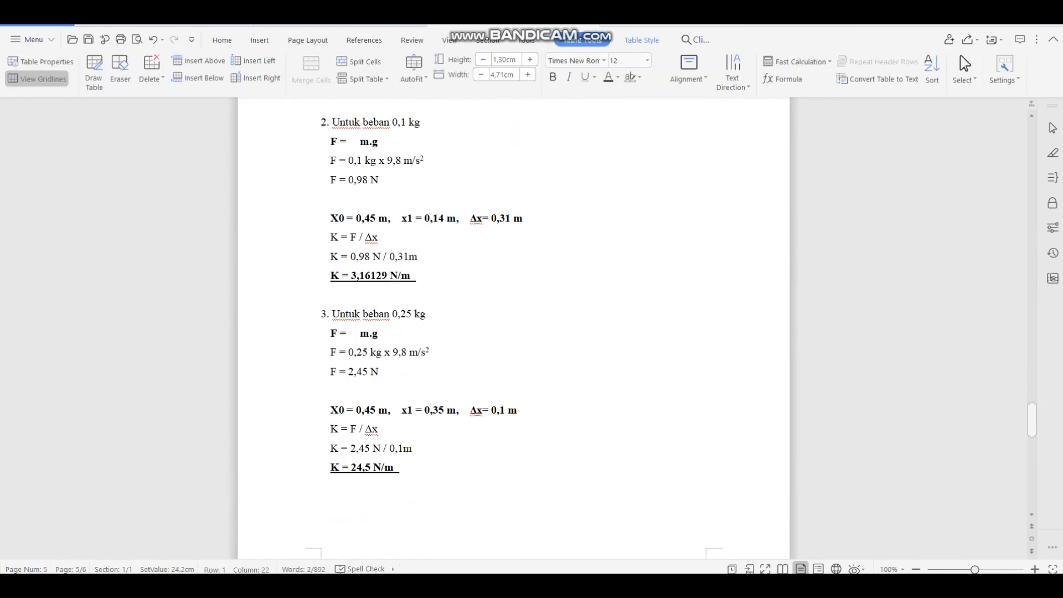